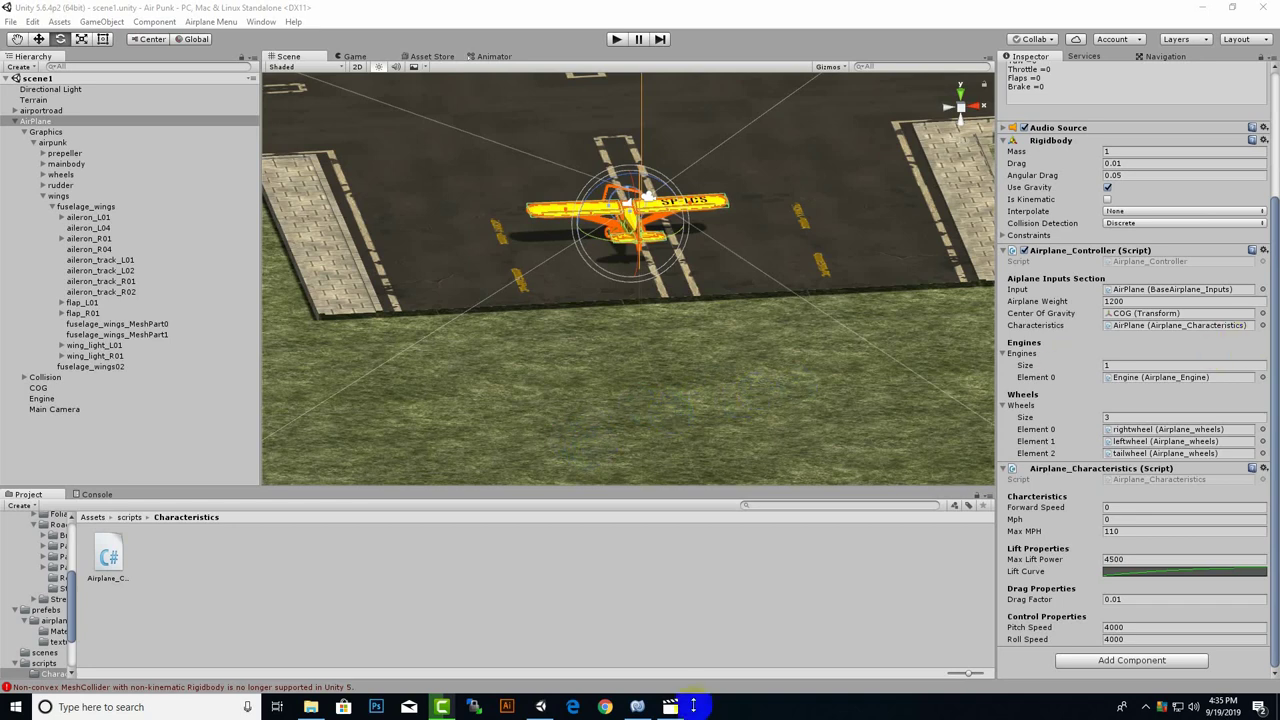
In the airplane script, add the line public float yawSpeed = 10f; right below rollSpeed.
click(637, 707)
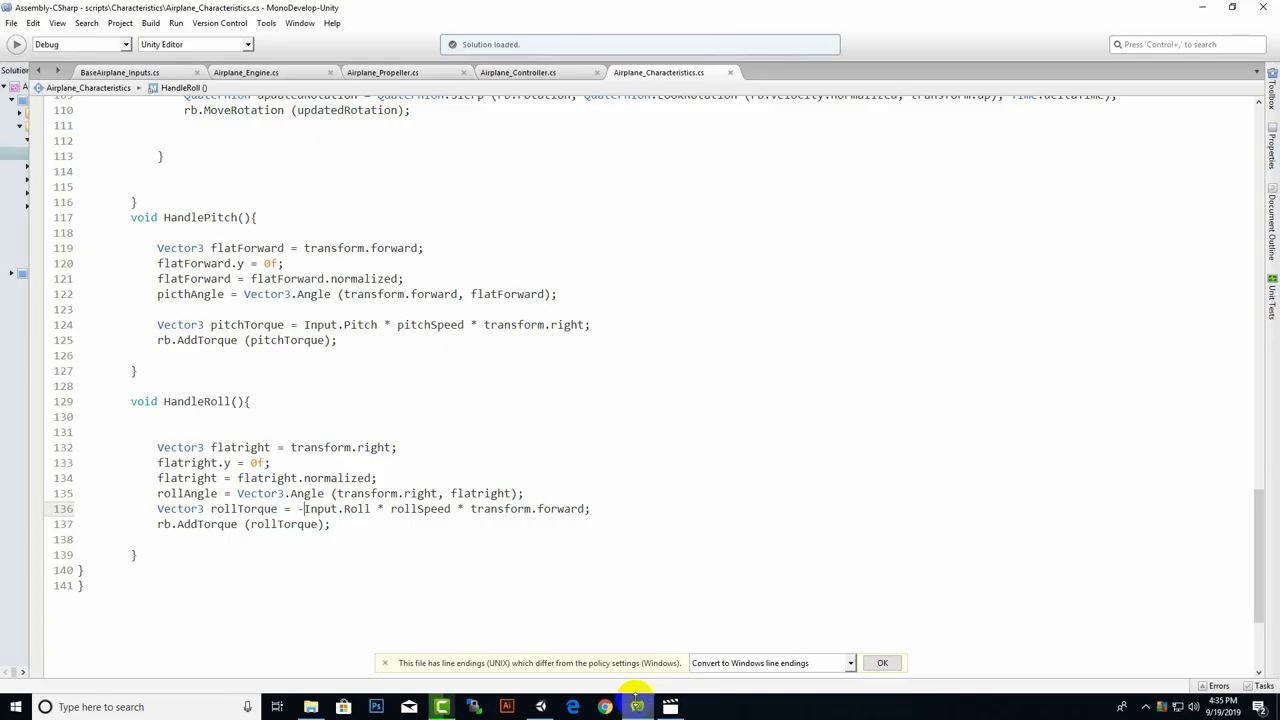
scroll(616, 397, up, 7)
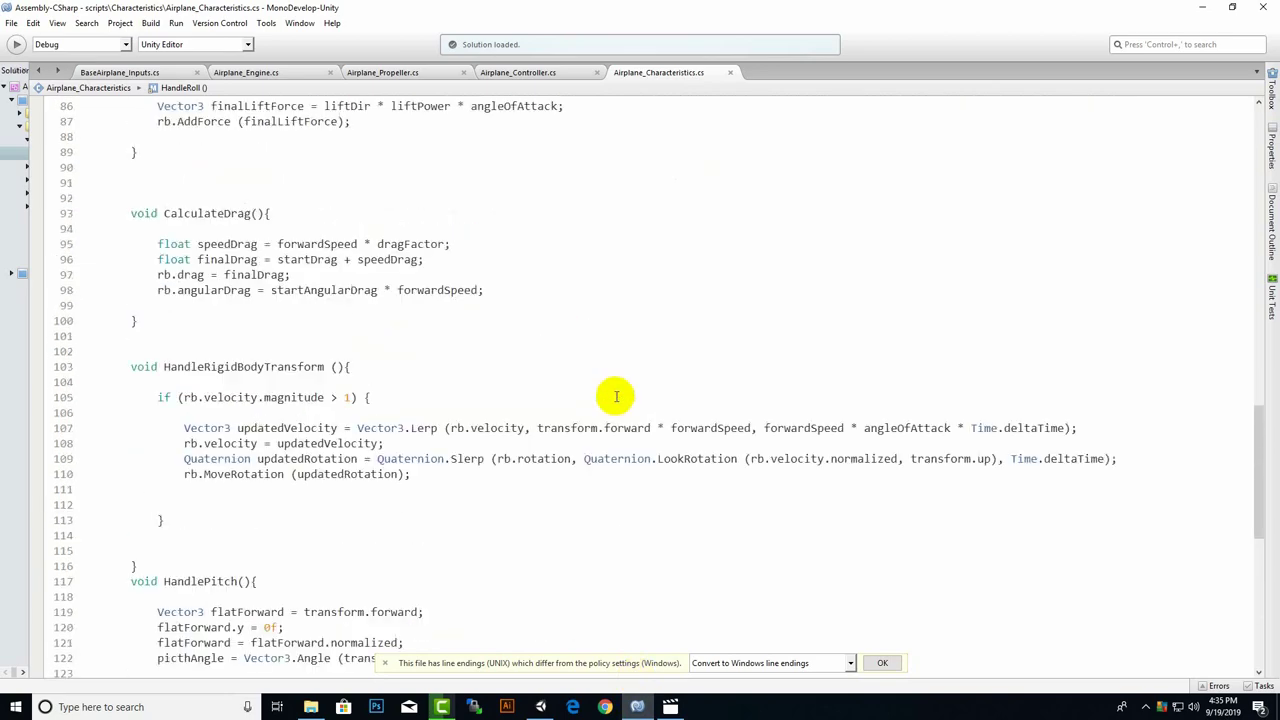
scroll(616, 397, up, 6)
scroll(616, 397, up, 7)
scroll(616, 397, up, 12)
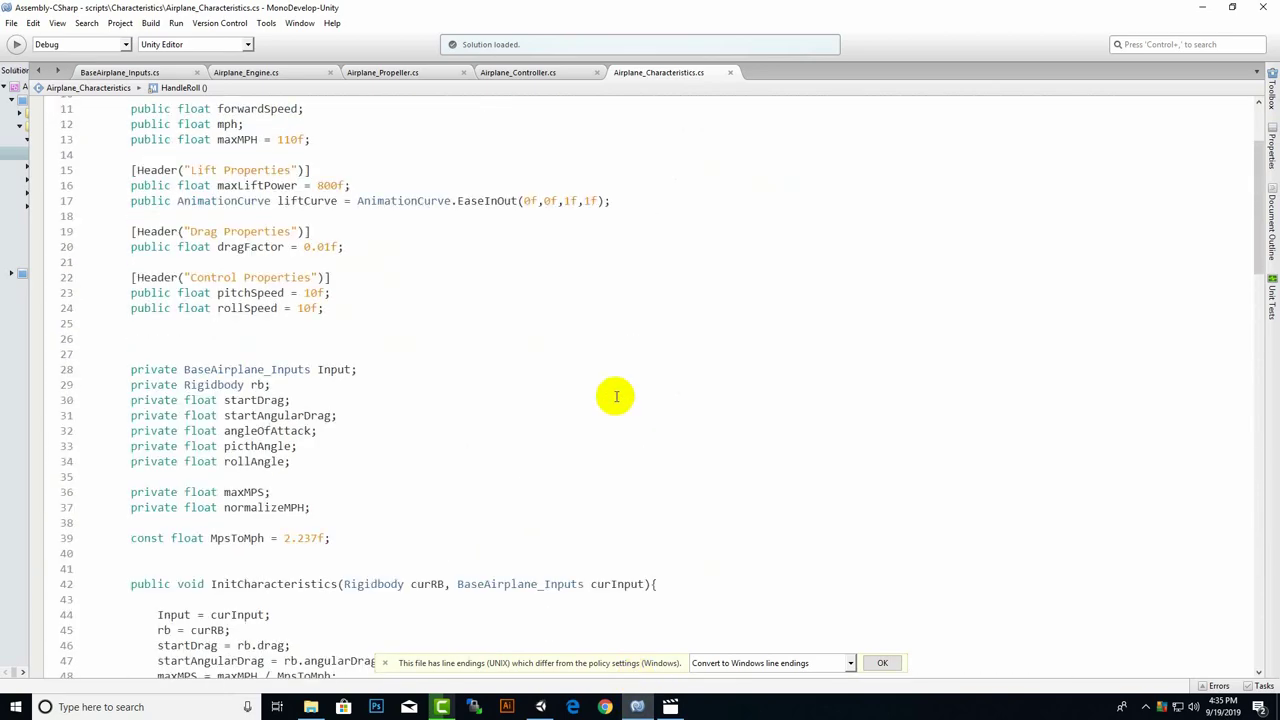
click(300, 461)
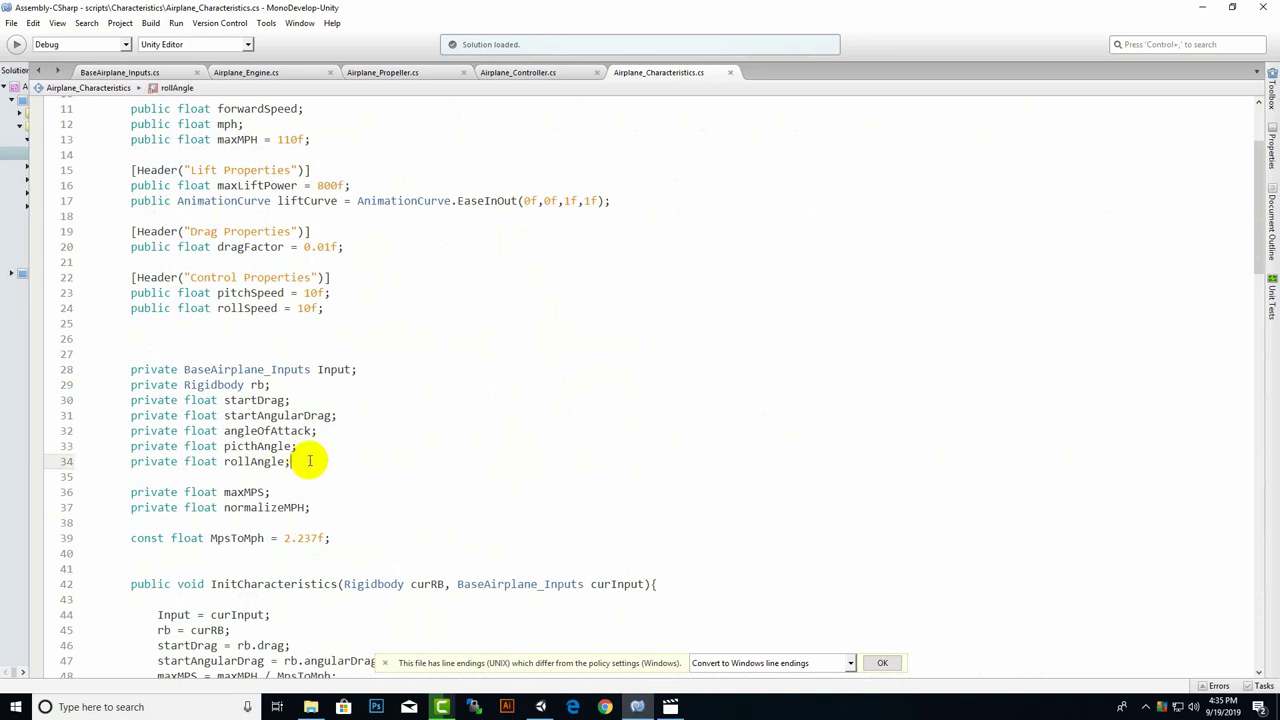
click(340, 307)
key(Return)
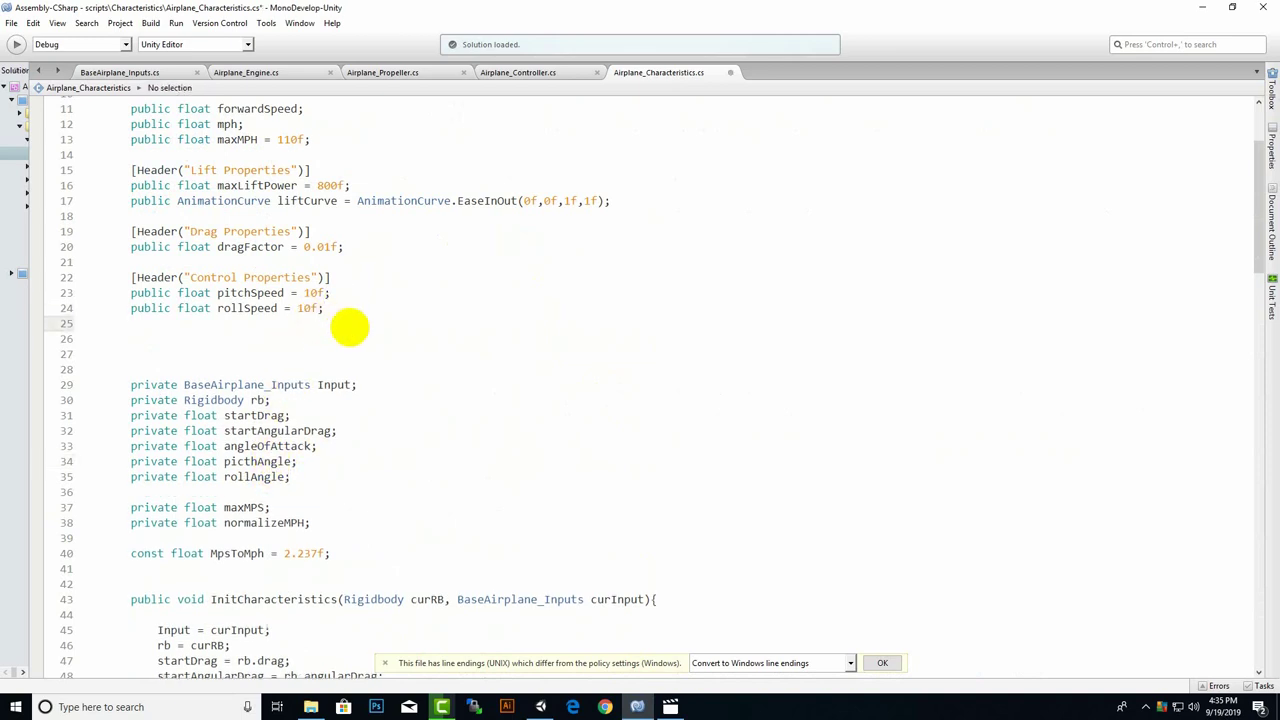
text(public)
text( float yawSpeed = 10f;)
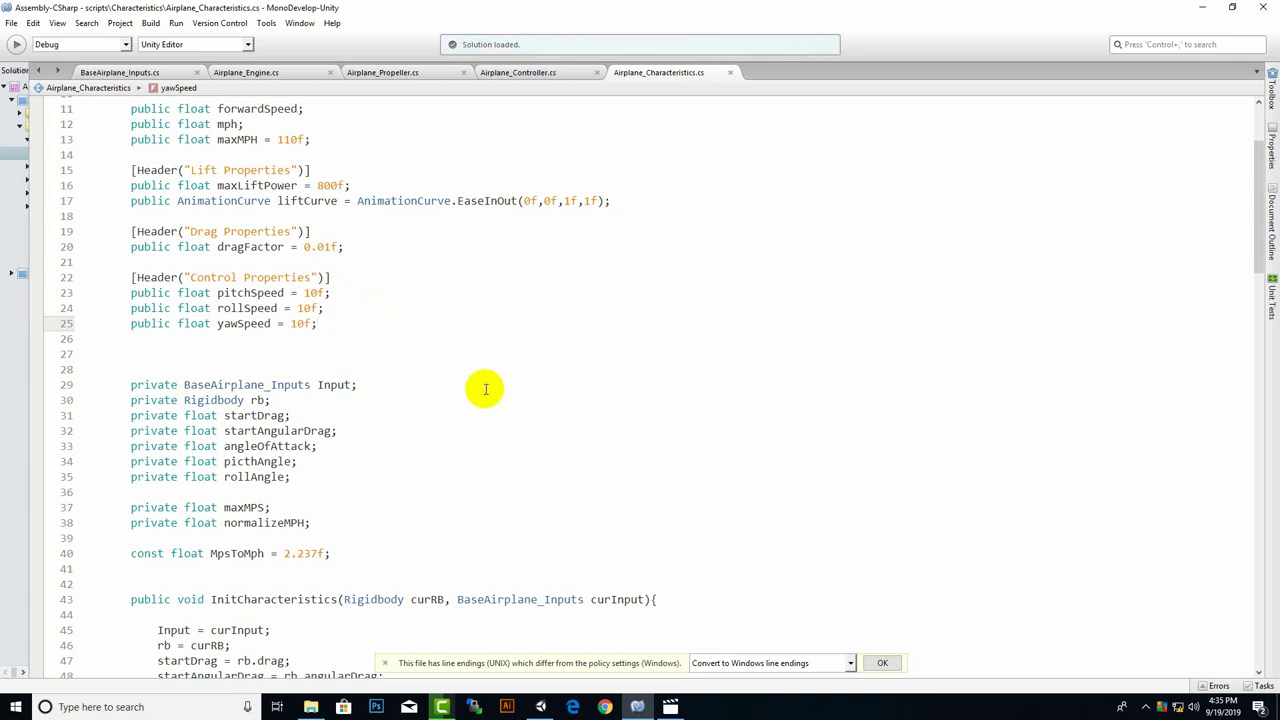
Add a HandleYaw (); call after HandleRoll () in UpdateCharacteristics.
scroll(485, 393, down, 6)
click(319, 173)
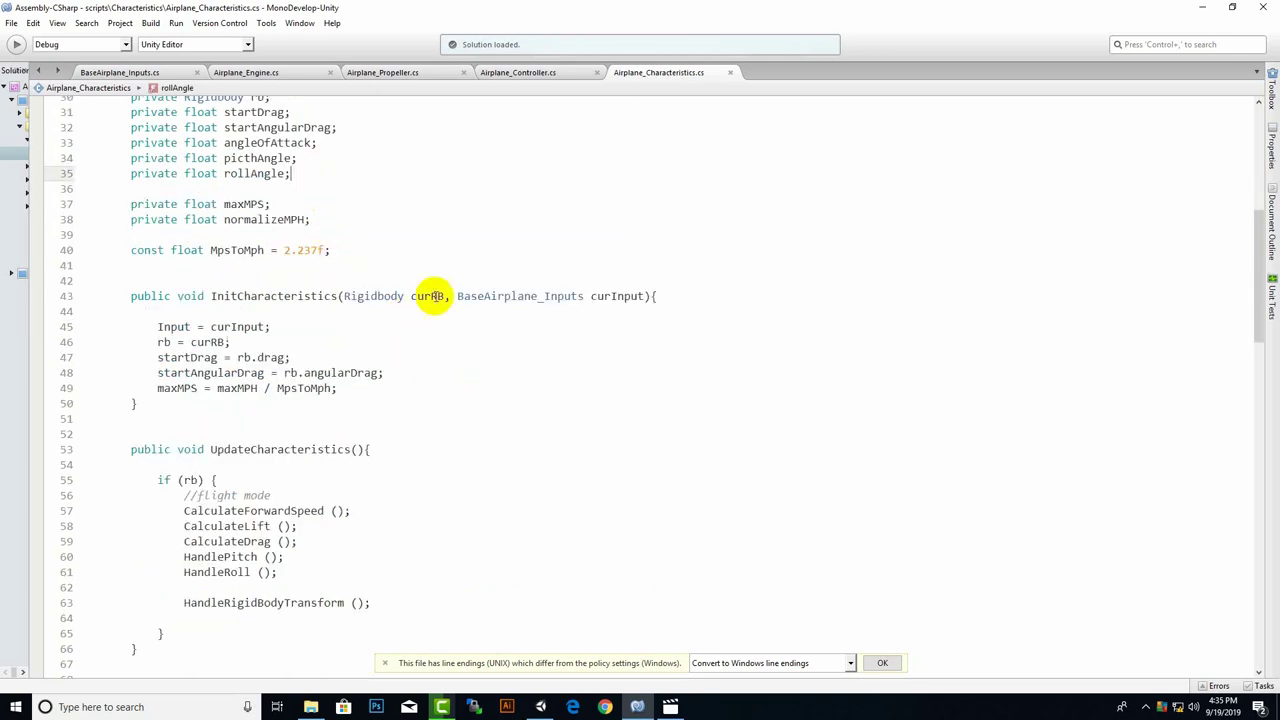
key(Return)
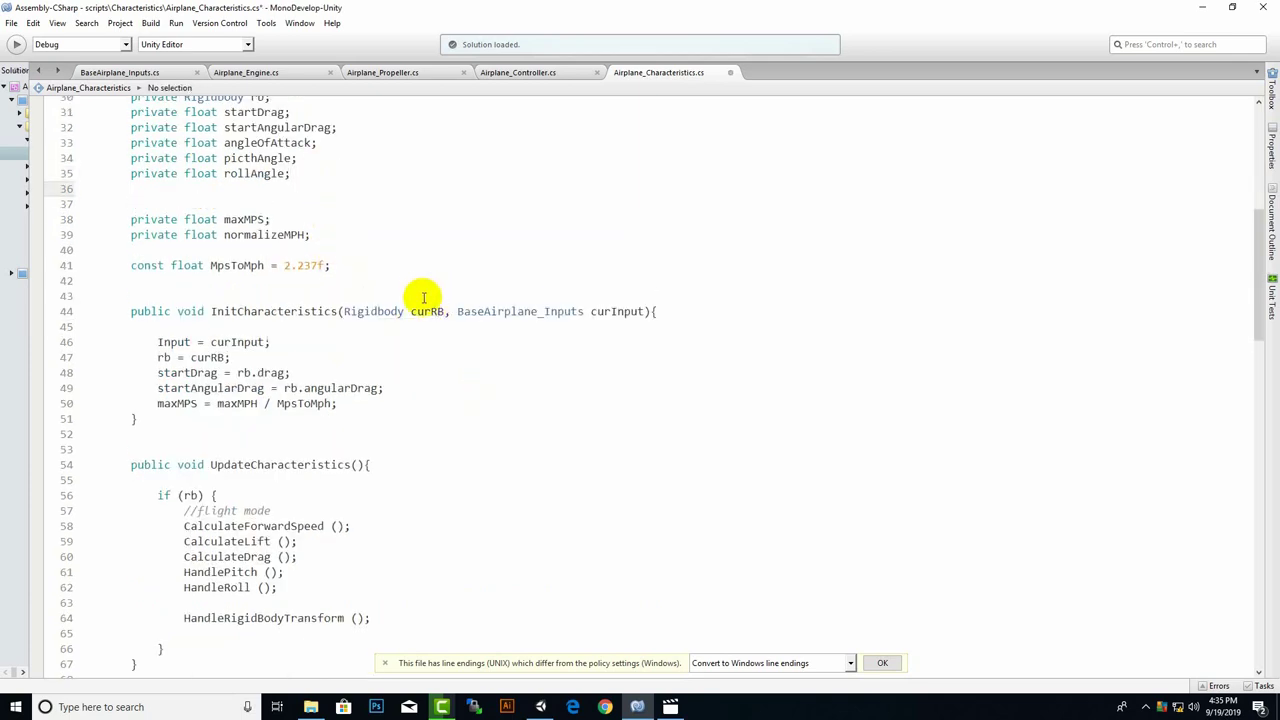
scroll(423, 300, down, 5)
click(304, 356)
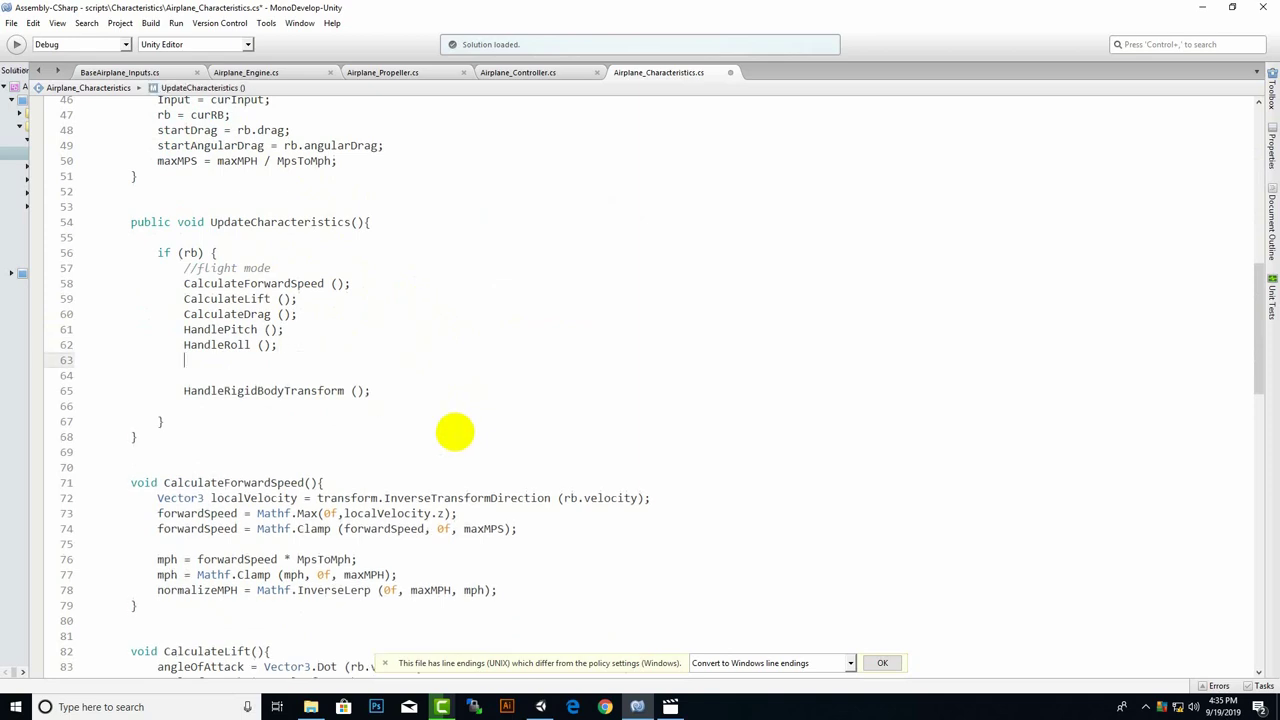
text(Han)
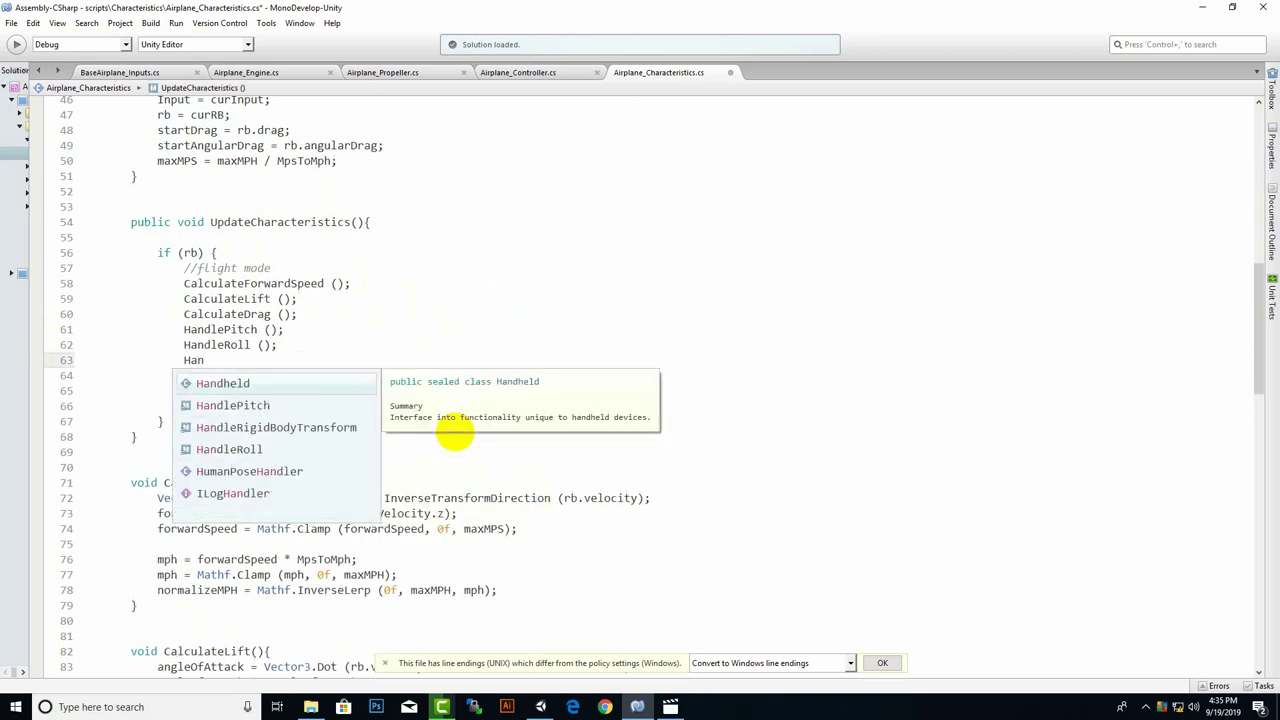
text(dleRoll)
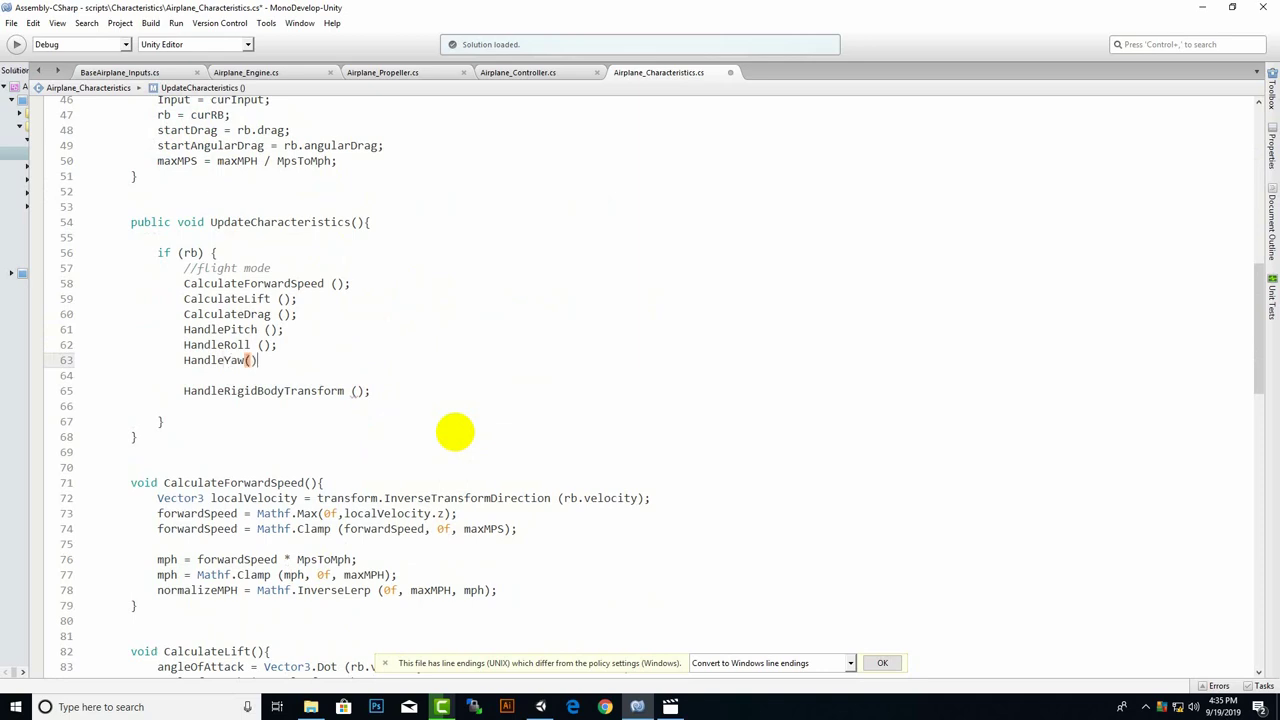
text();)
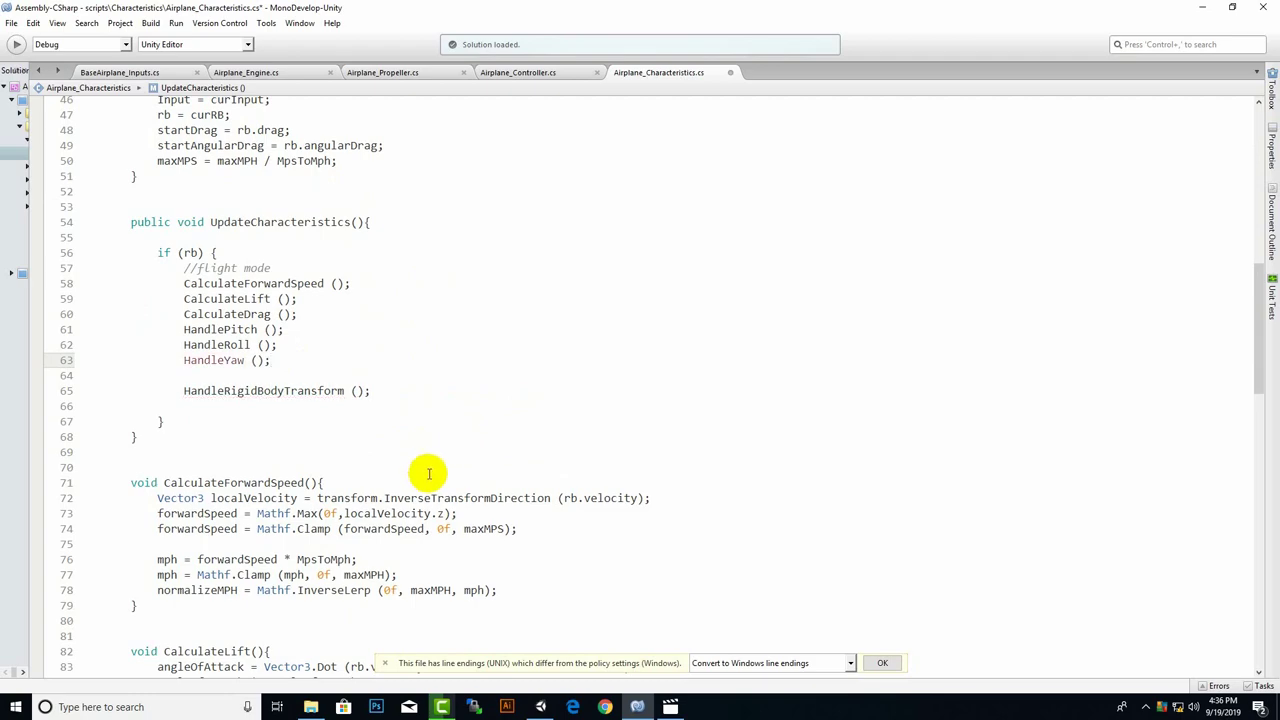
Write an empty void HandleYaw() { } method after HandleRoll, then return to Unity.
scroll(423, 471, down, 8)
scroll(428, 472, down, 1)
scroll(428, 471, up, 9)
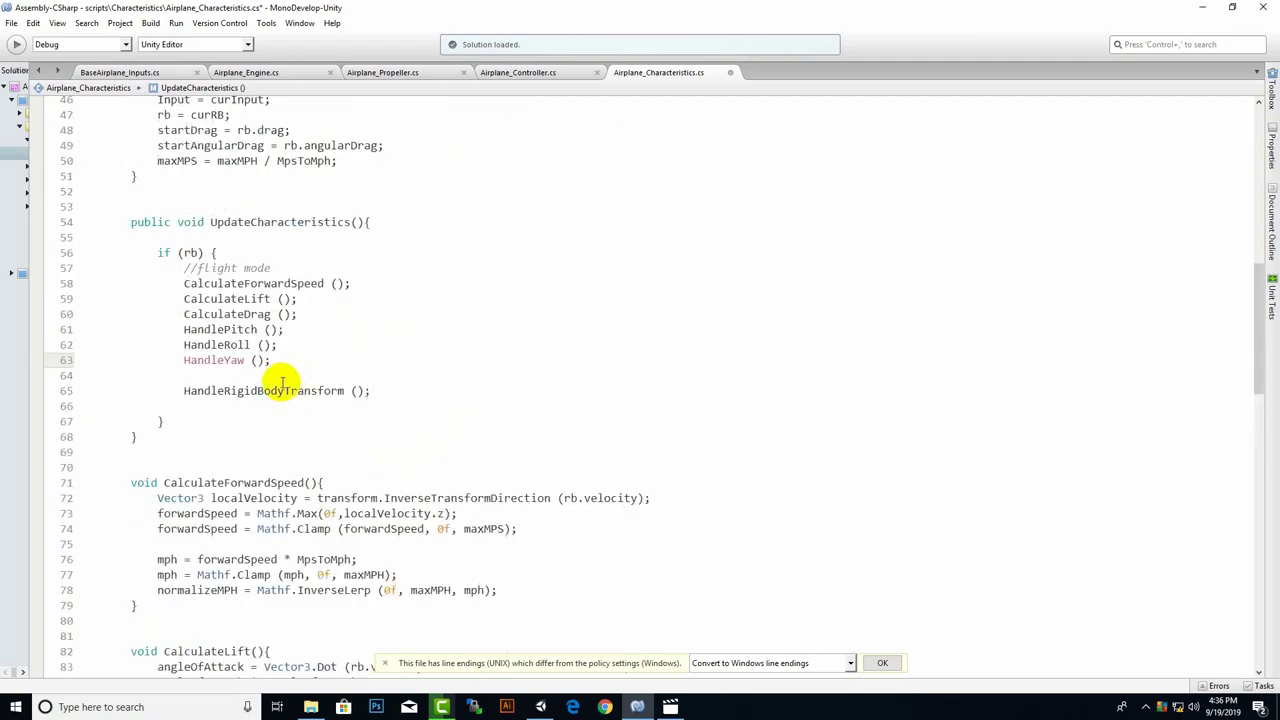
scroll(340, 524, down, 8)
scroll(340, 524, down, 5)
scroll(248, 524, down, 7)
scroll(240, 524, down, 6)
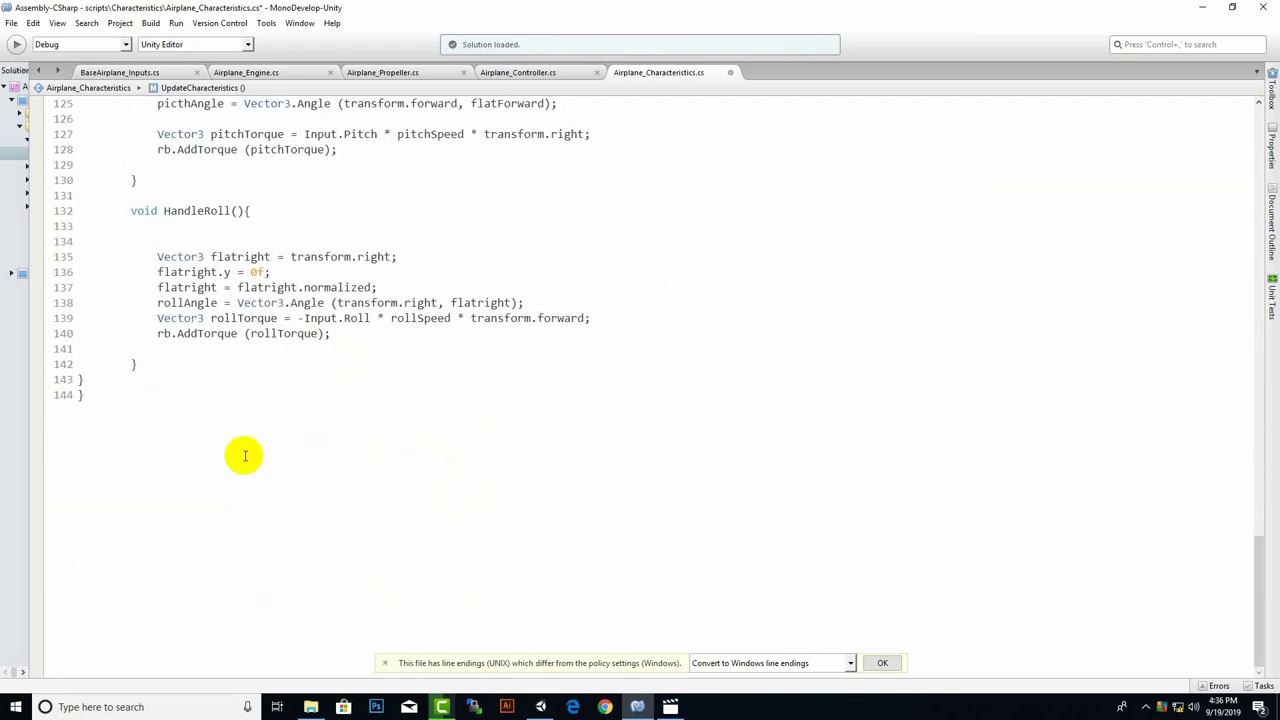
click(208, 366)
key(Return)
key(Return)
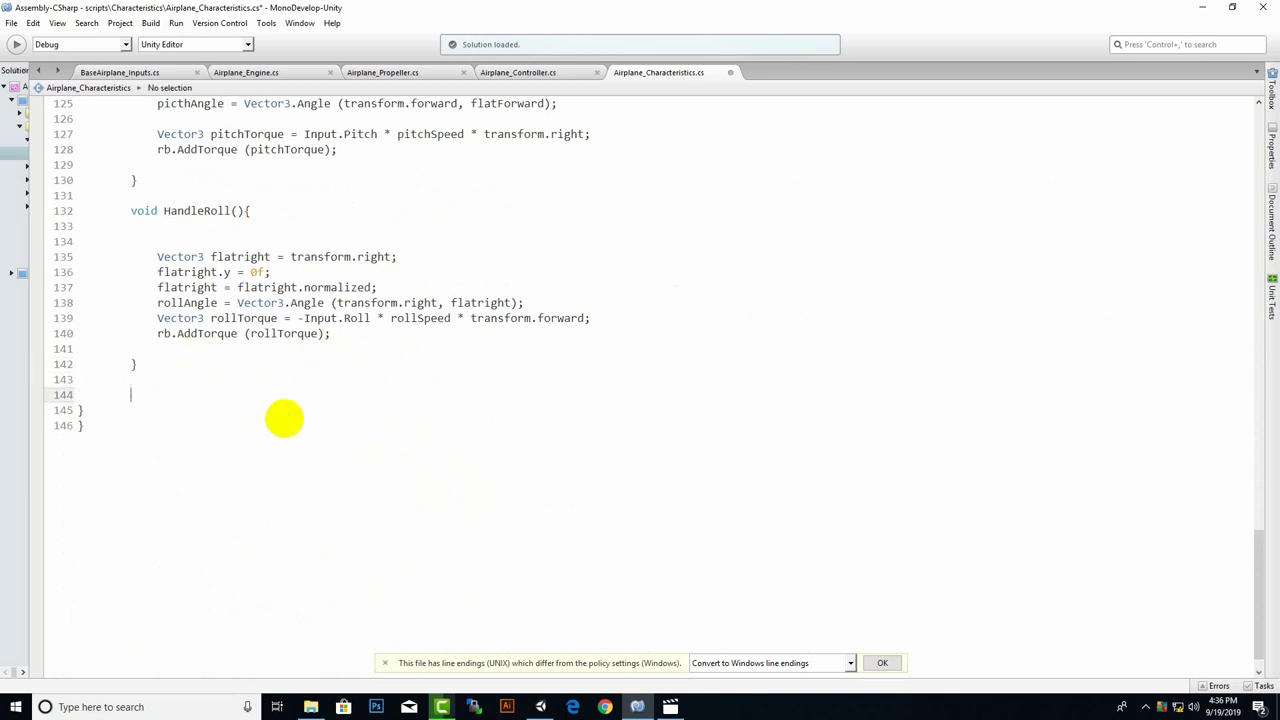
text(void)
text({)
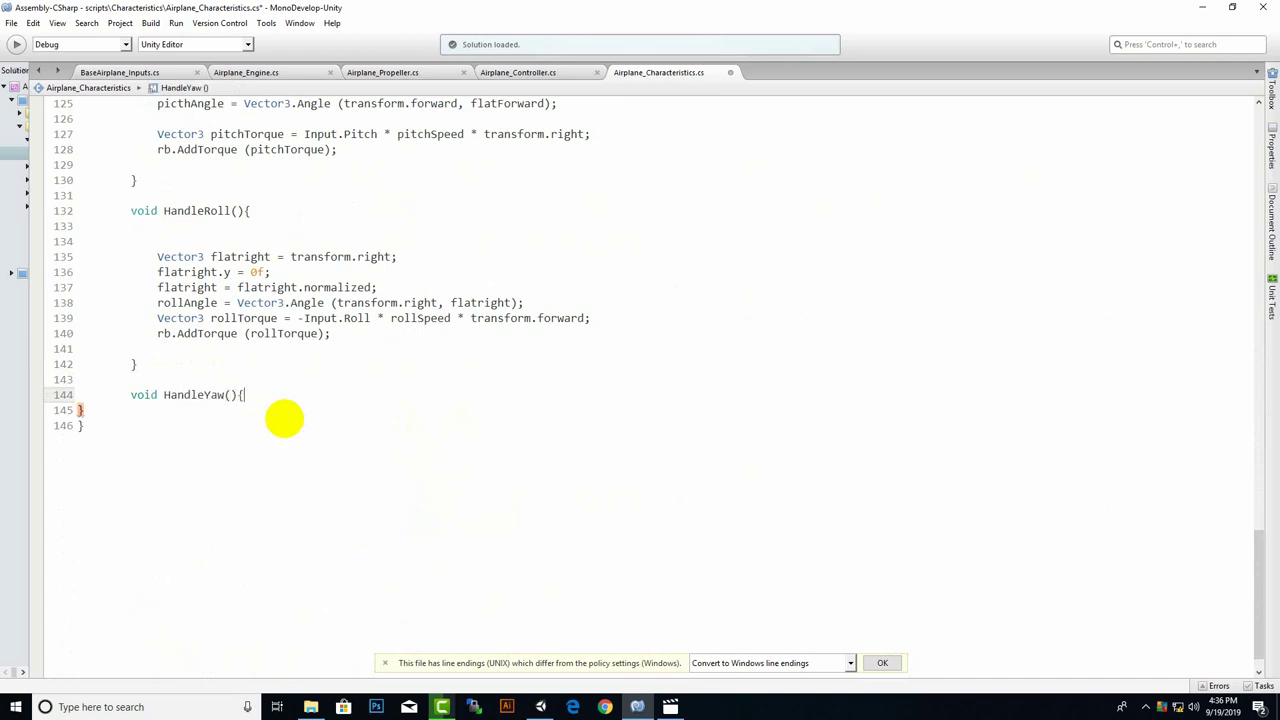
key(Return)
text(})
key(Return)
key(Return)
key(Return)
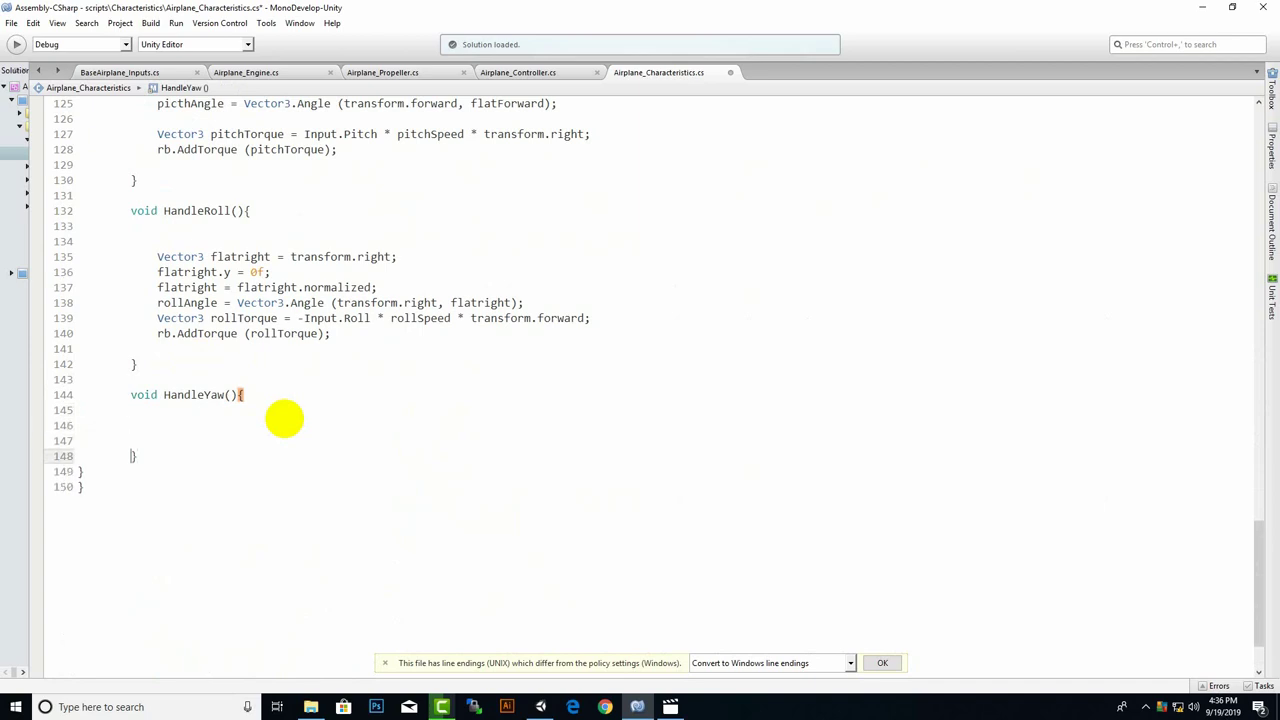
key(alt+Tab)
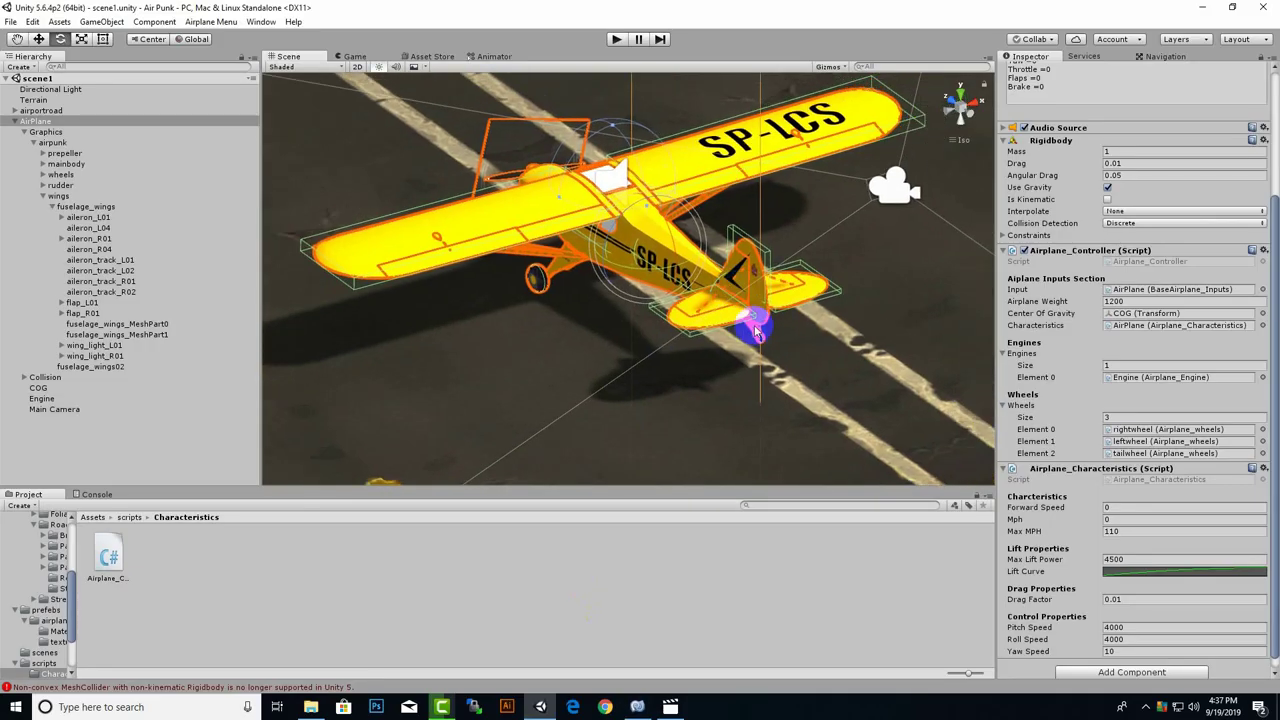
scroll(757, 330, up, 3)
click(786, 306)
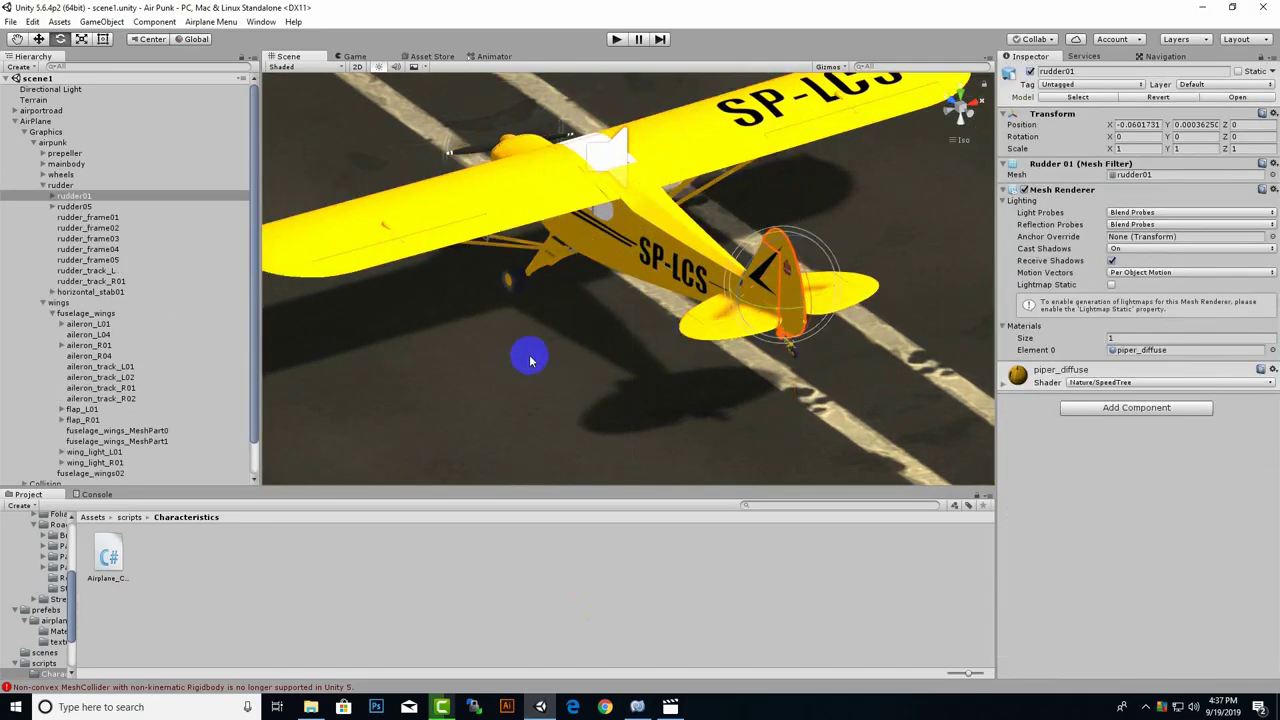
scroll(900, 342, up, 2)
middle_drag(900, 342, 766, 328)
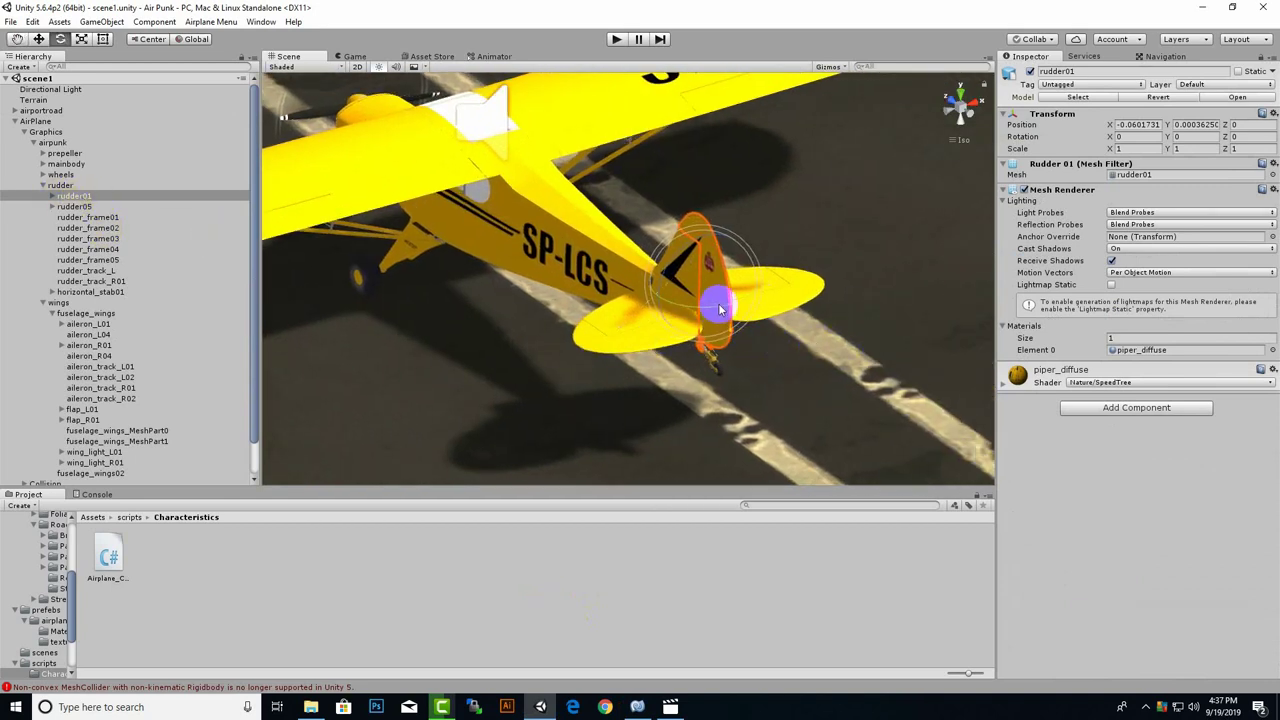
drag(715, 310, 776, 295)
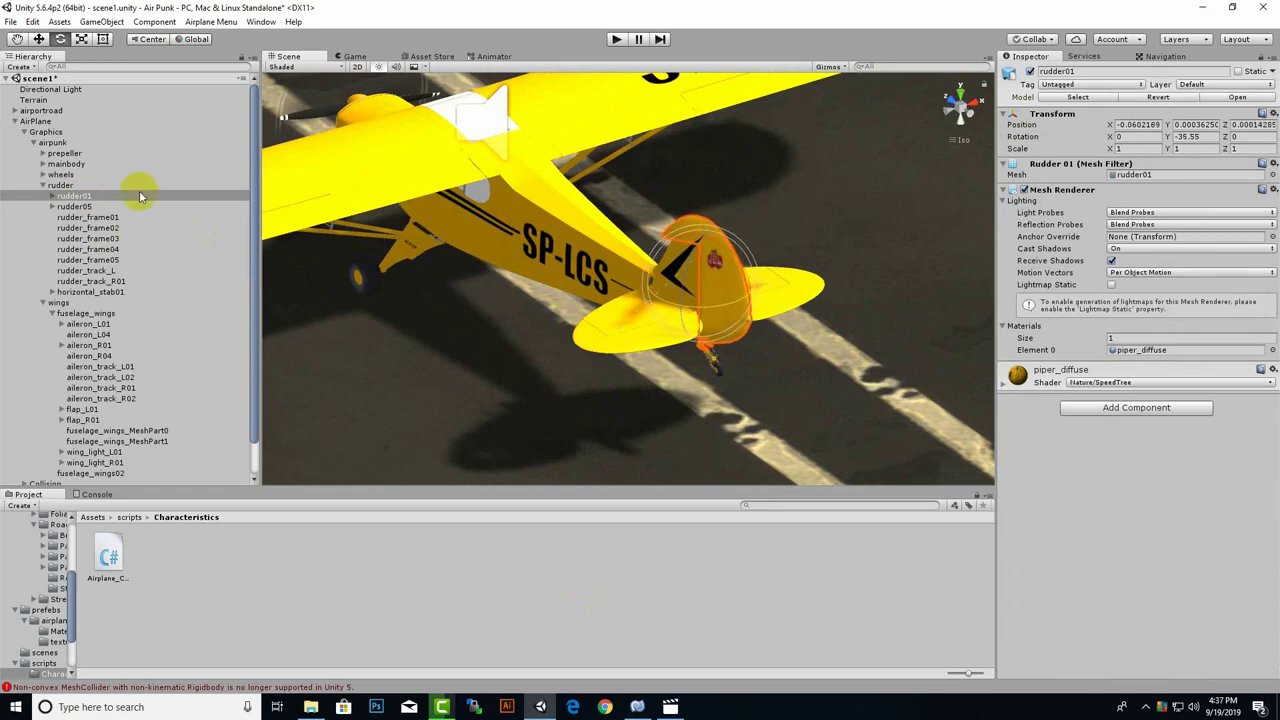
click(38, 121)
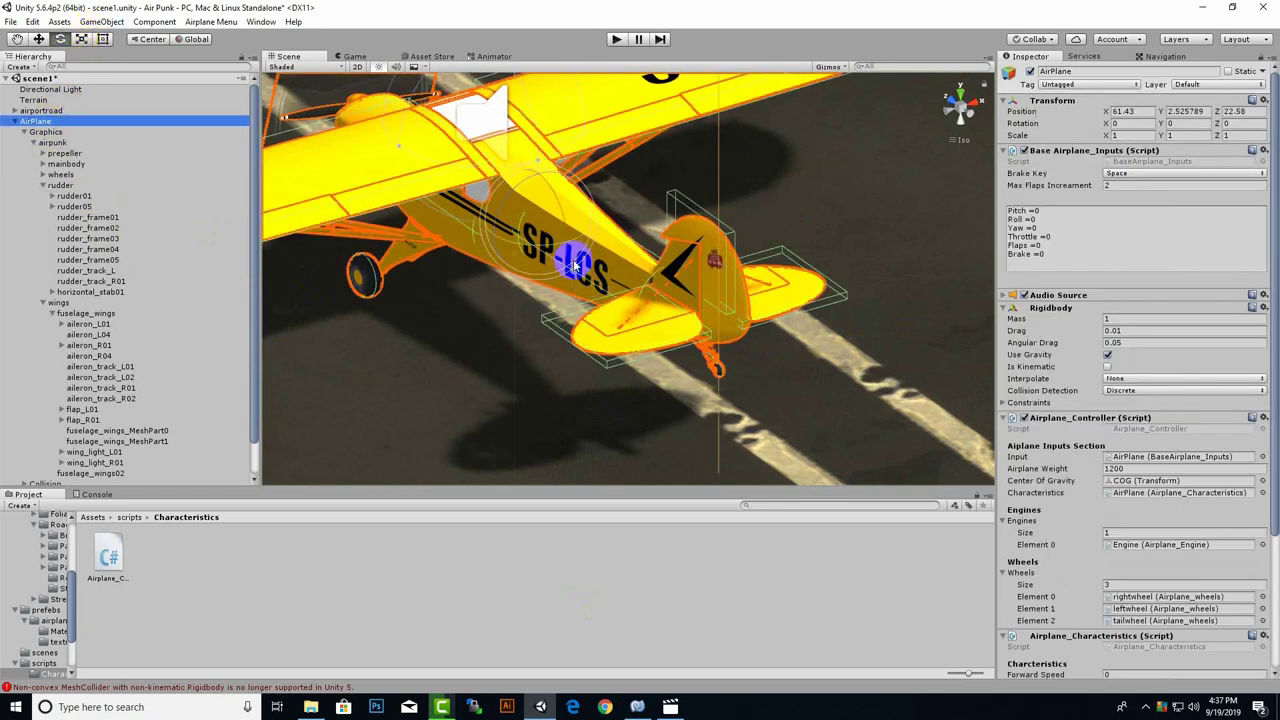
drag(553, 245, 570, 258)
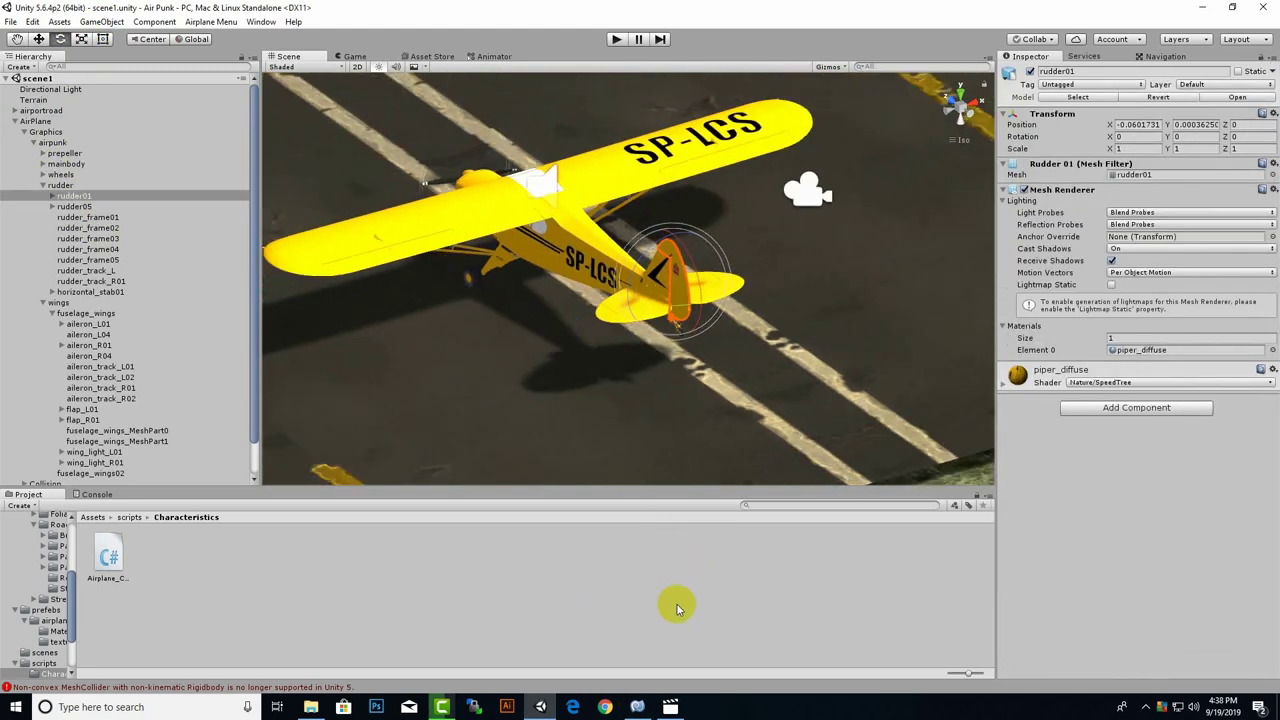
click(637, 707)
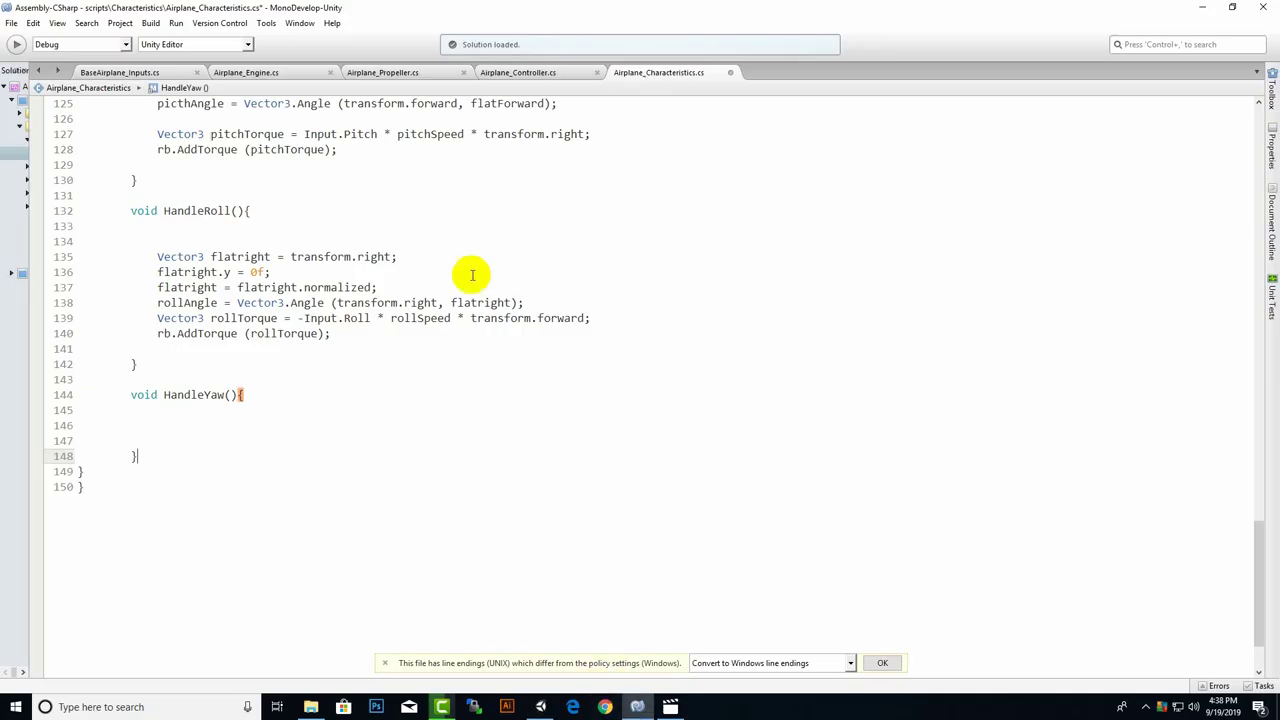
In HandleYaw, declare Vector3 yawTorque = Input.Yaw * yawSpeed * transform.up;.
click(281, 303)
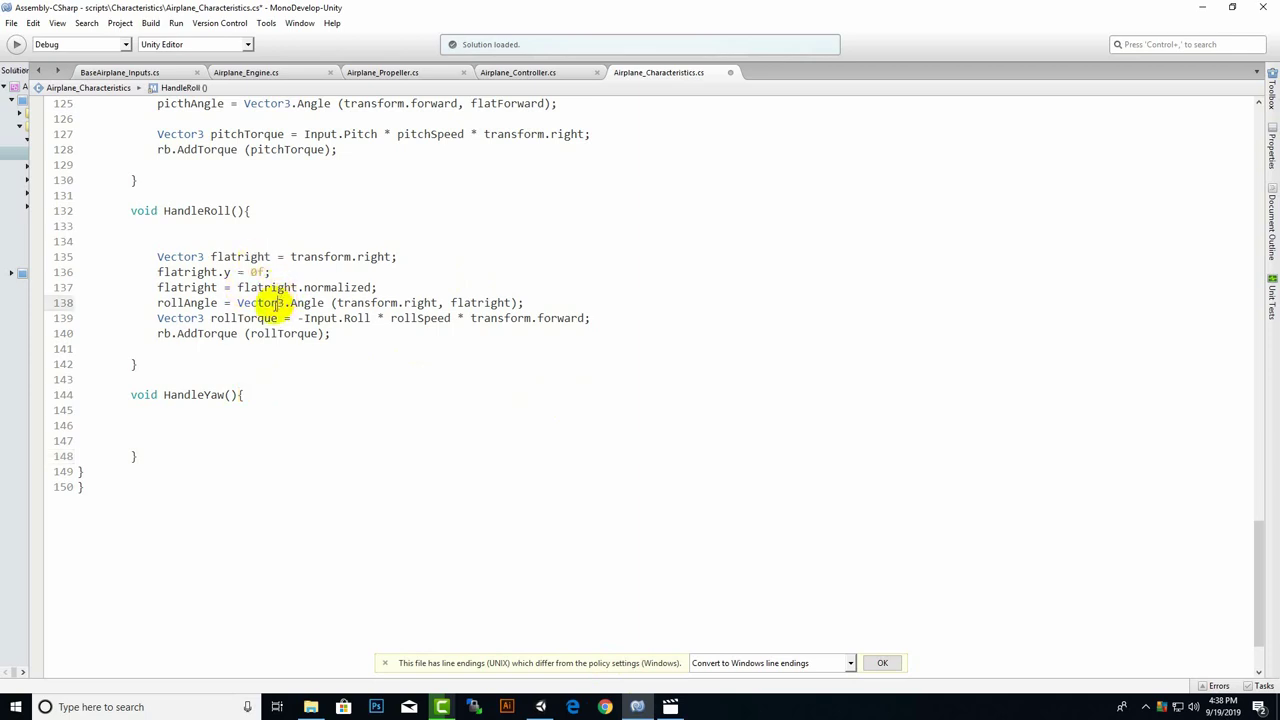
click(386, 425)
text(vec)
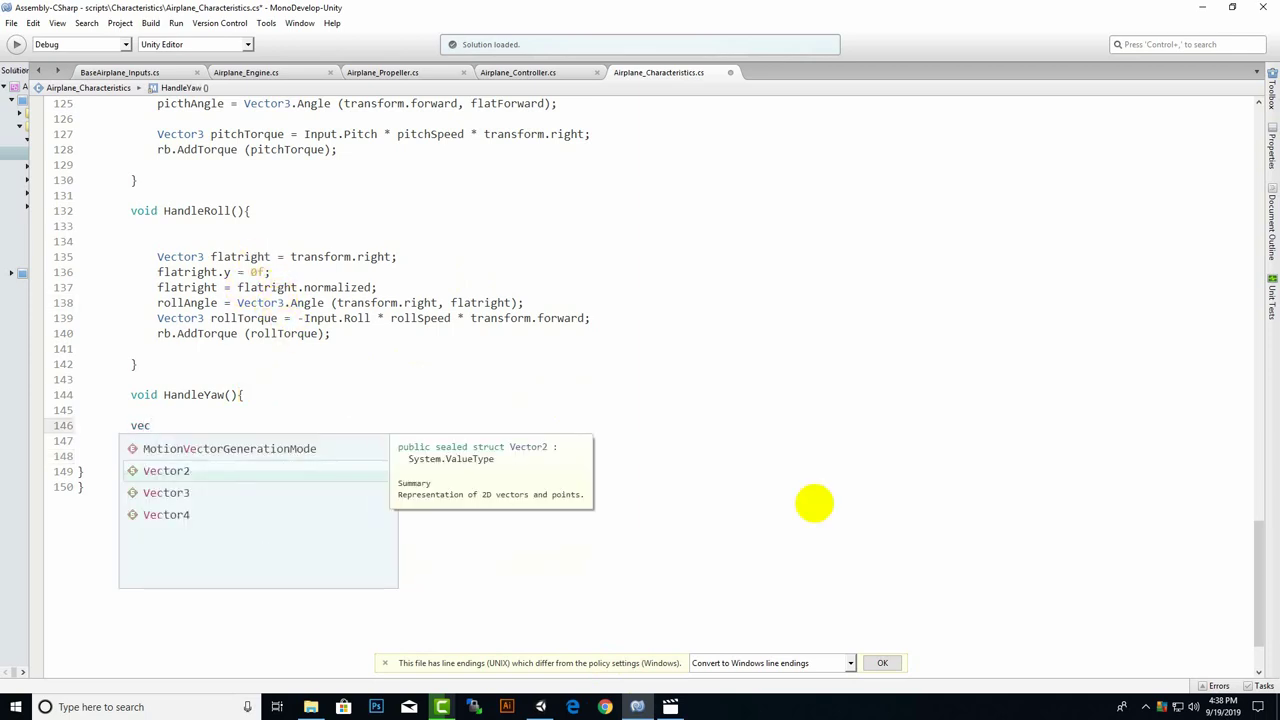
key(Down)
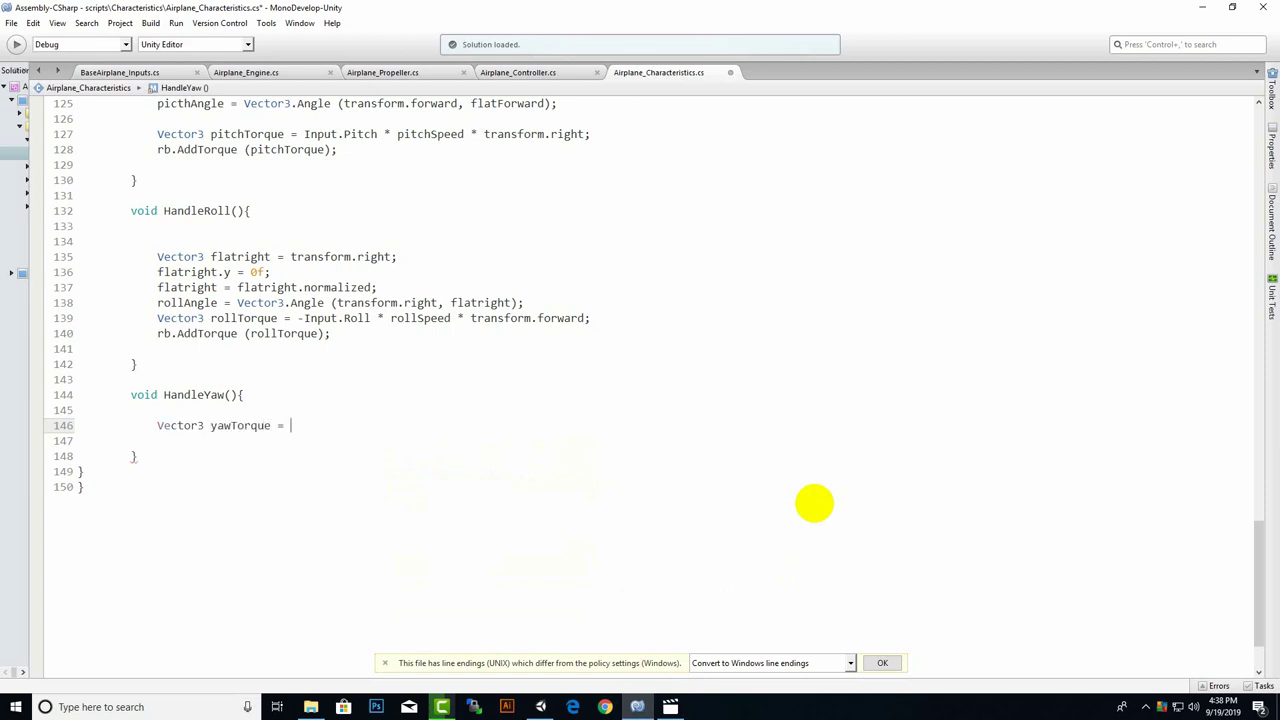
text(Inp)
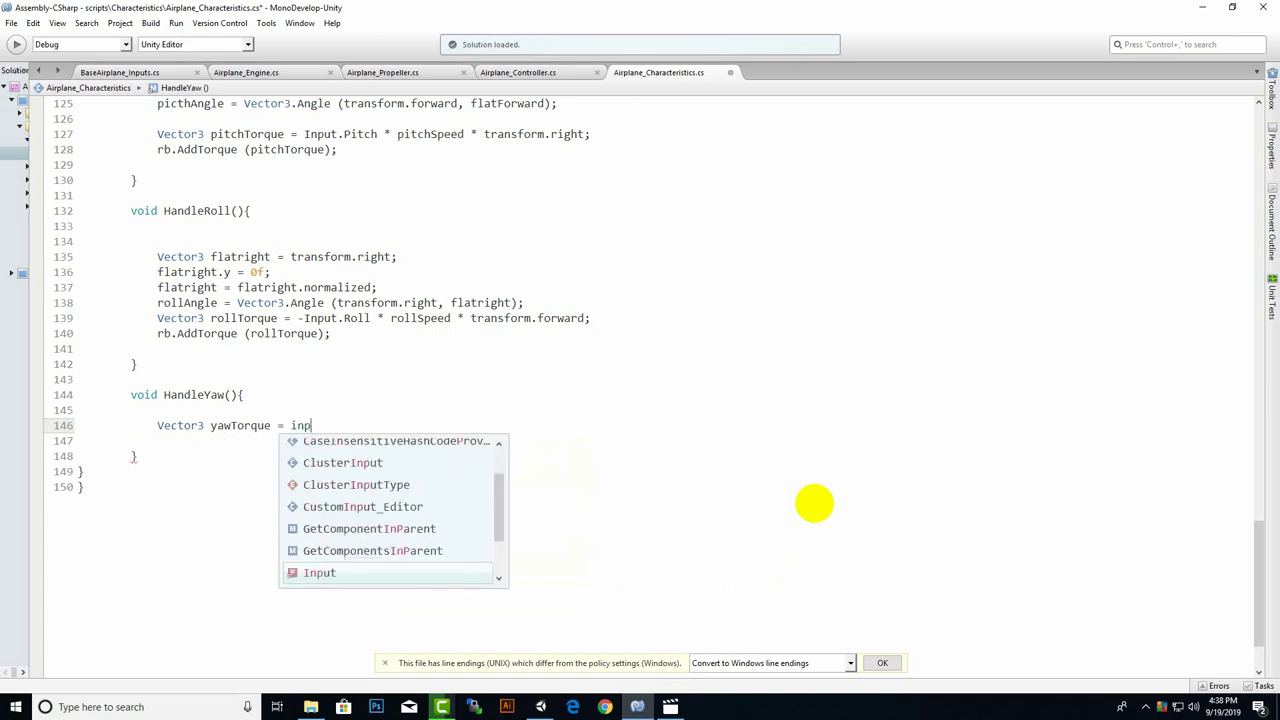
text(u)
key(Return)
text(.)
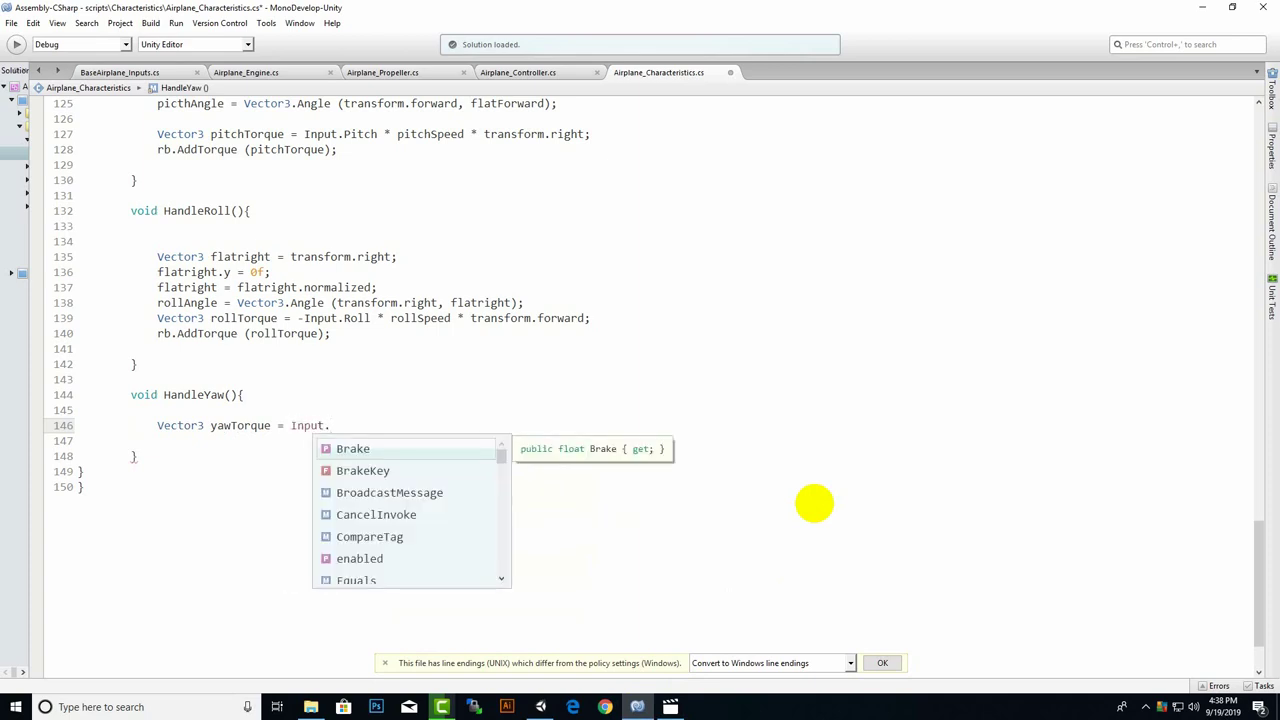
text(yaw)
key(Return)
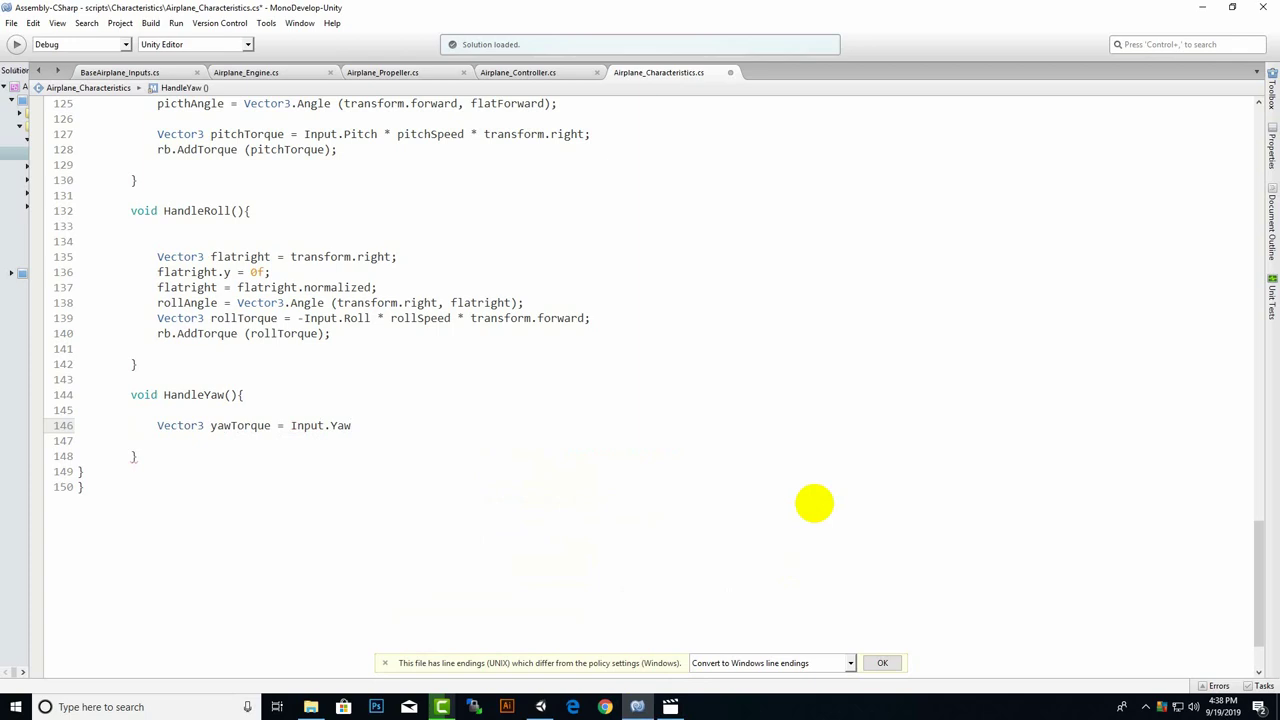
text( * yaw)
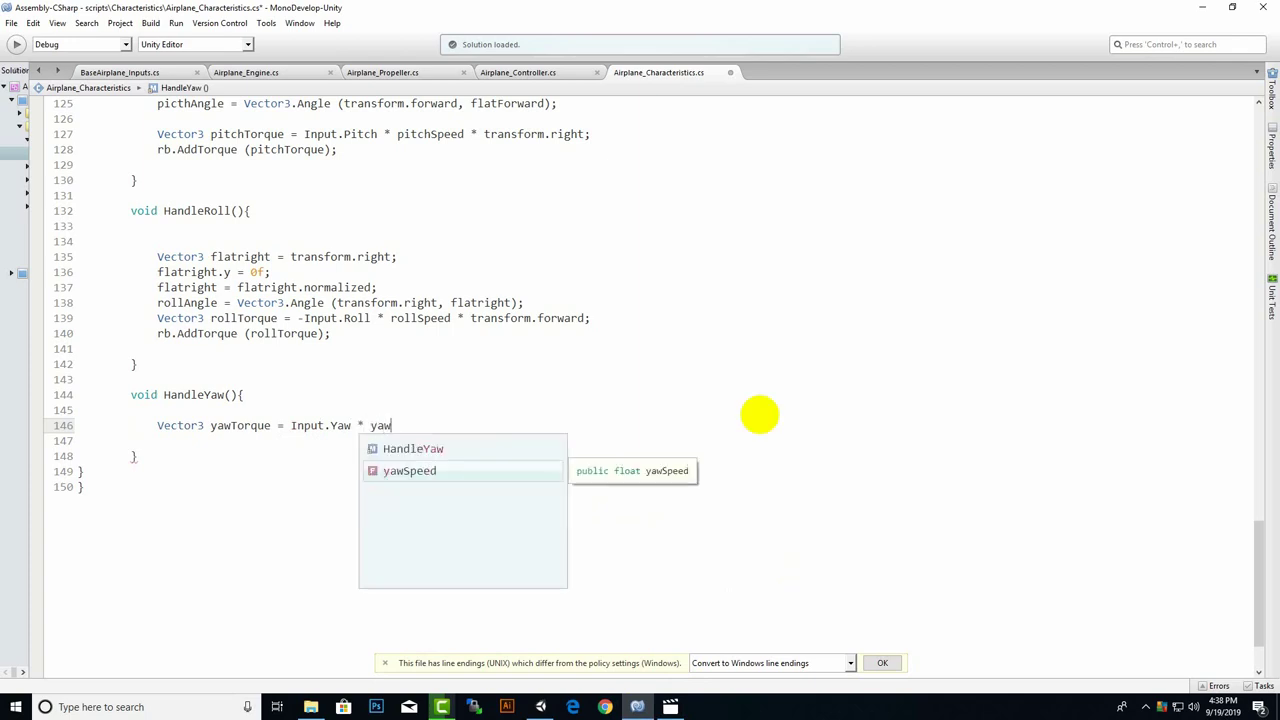
text(Speed * )
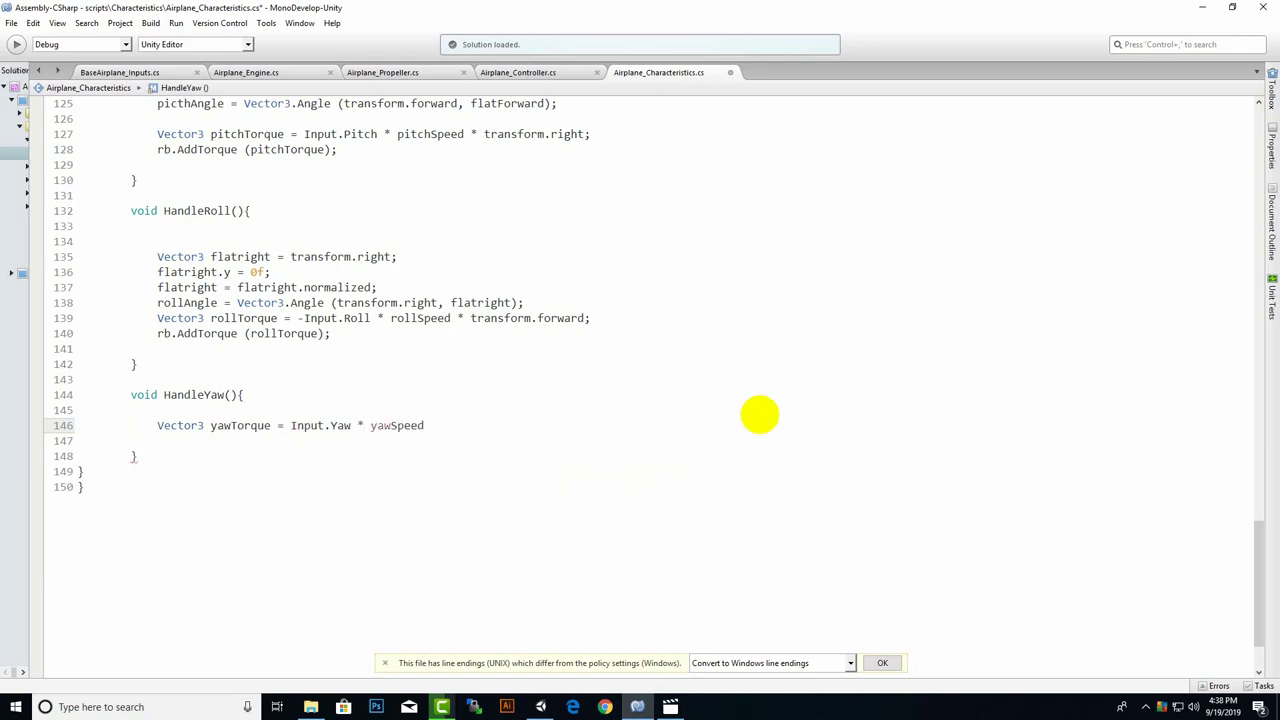
text(tran)
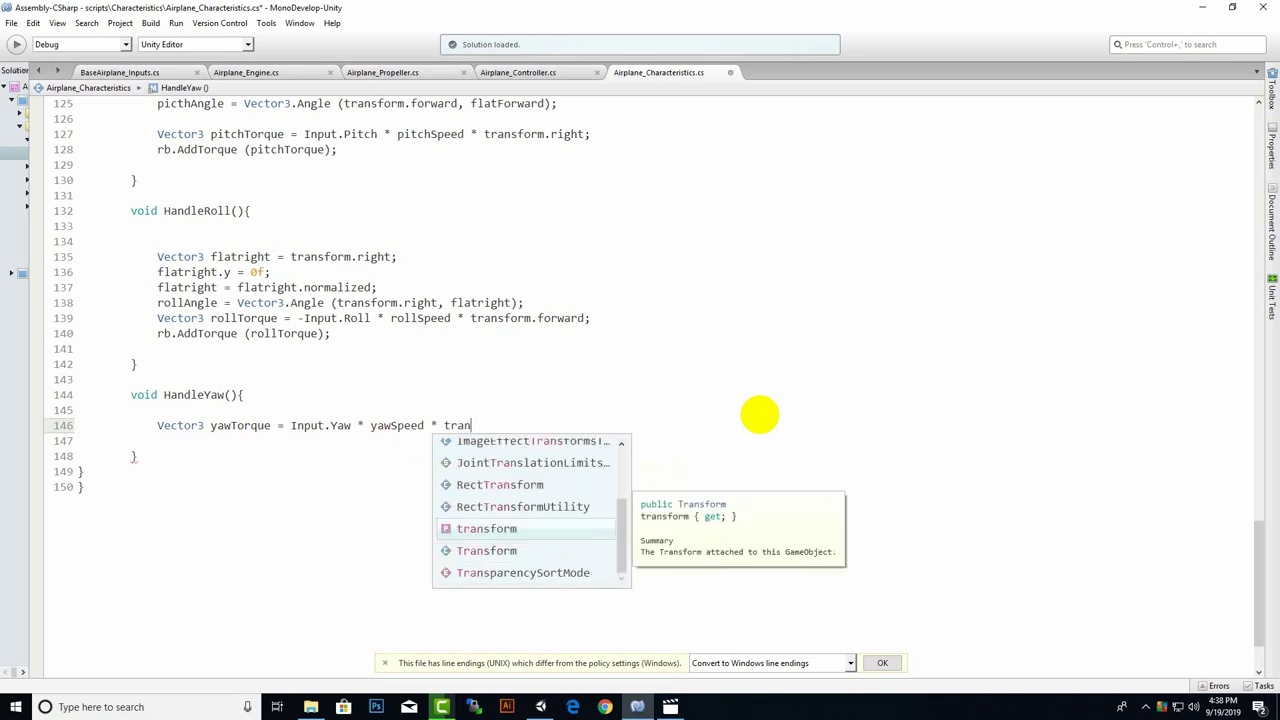
key(Return)
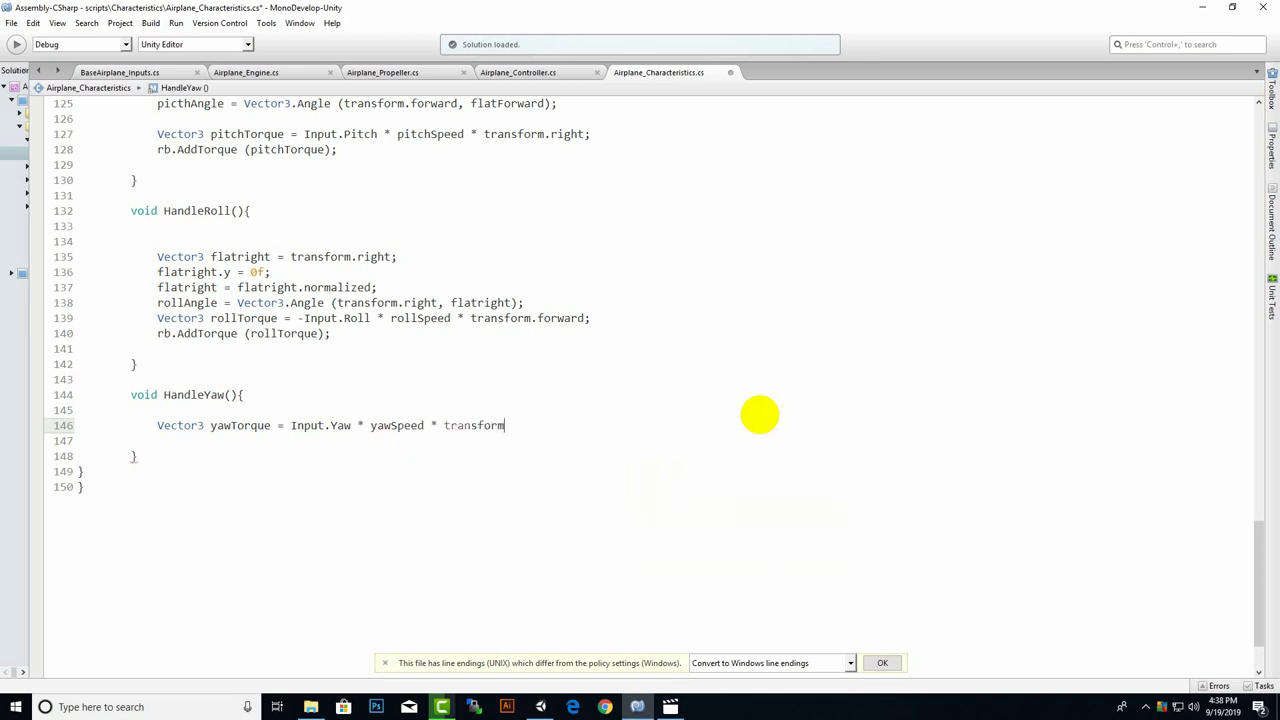
text(.up)
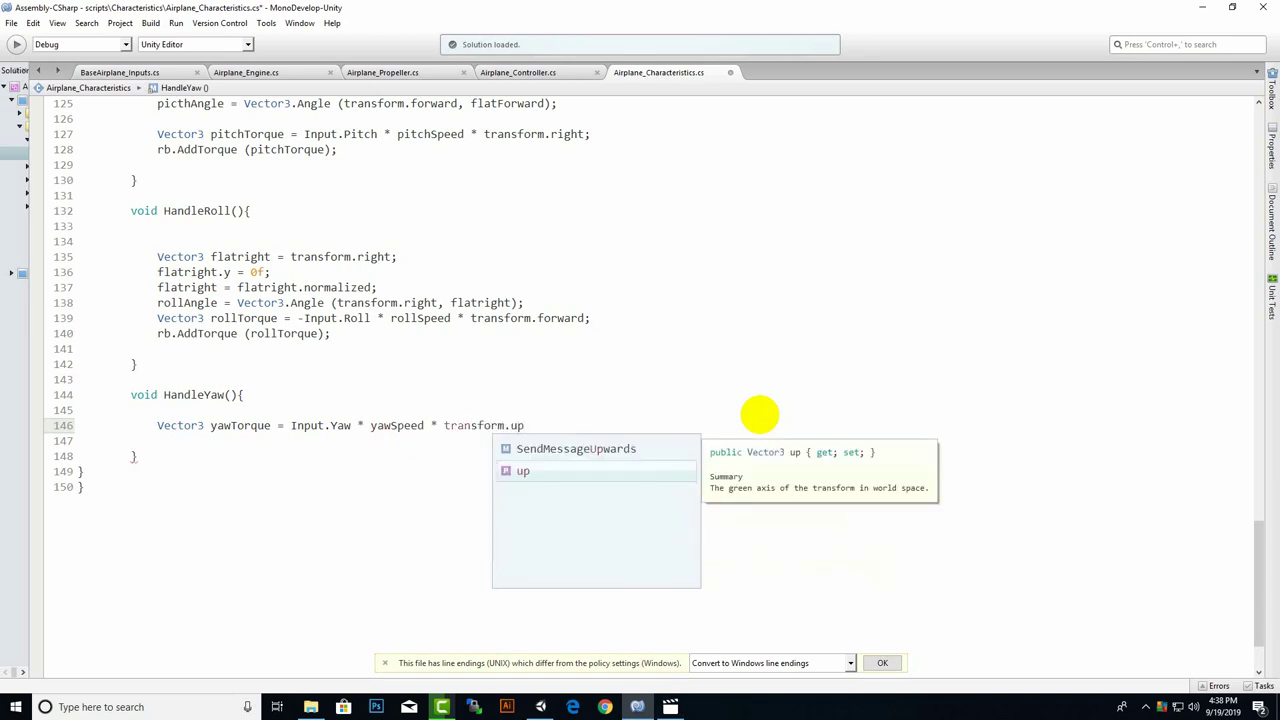
text(;)
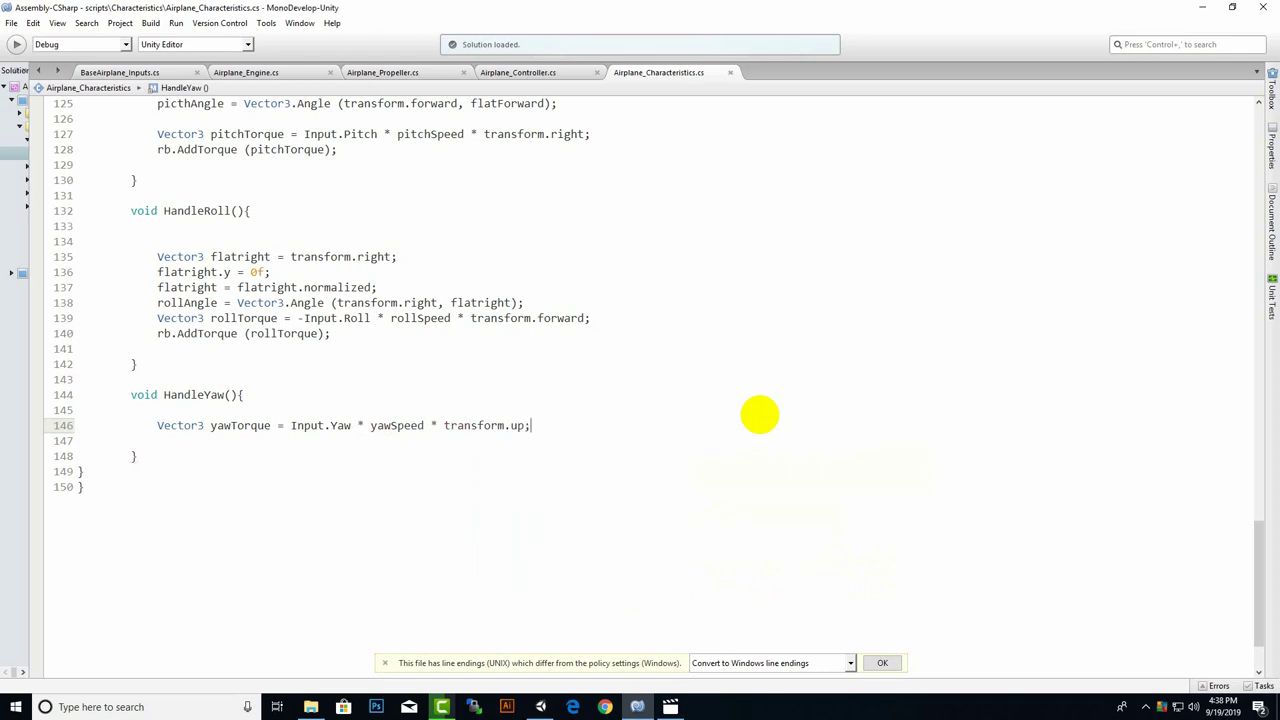
Apply the torque with rb.AddTorque (yawTorque); on the next line.
key(Return)
text(rb.)
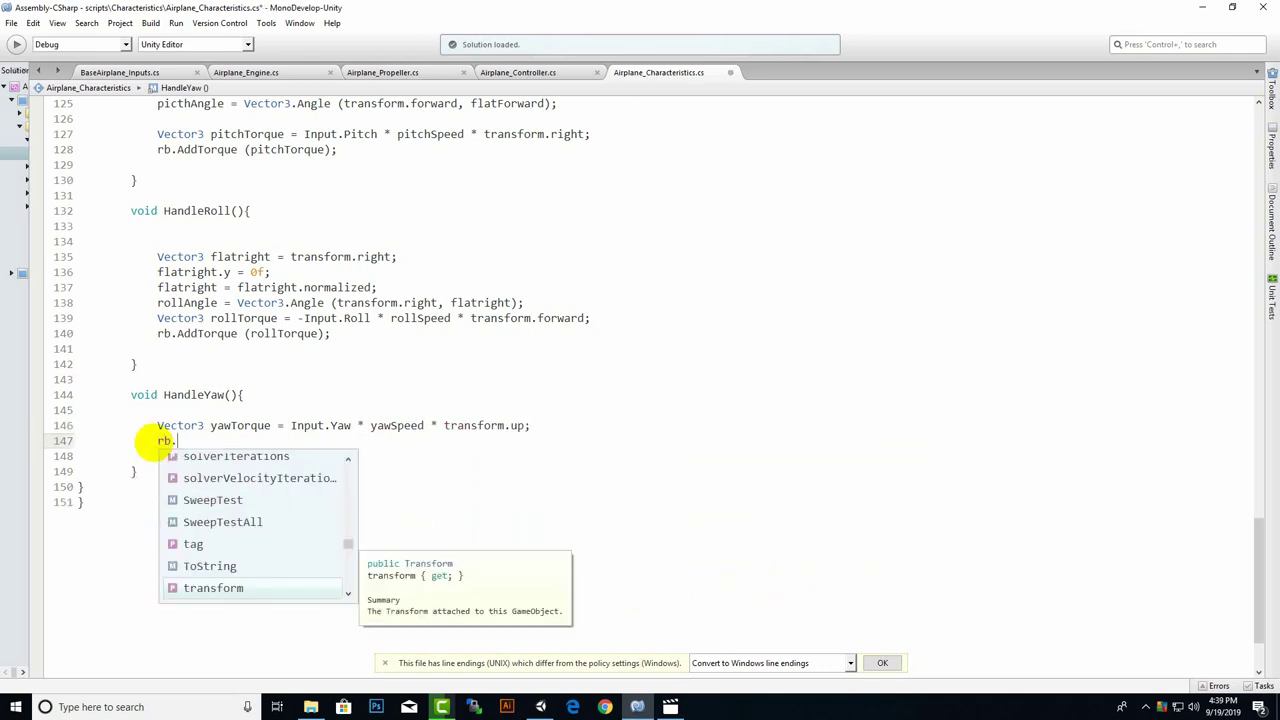
text(Add)
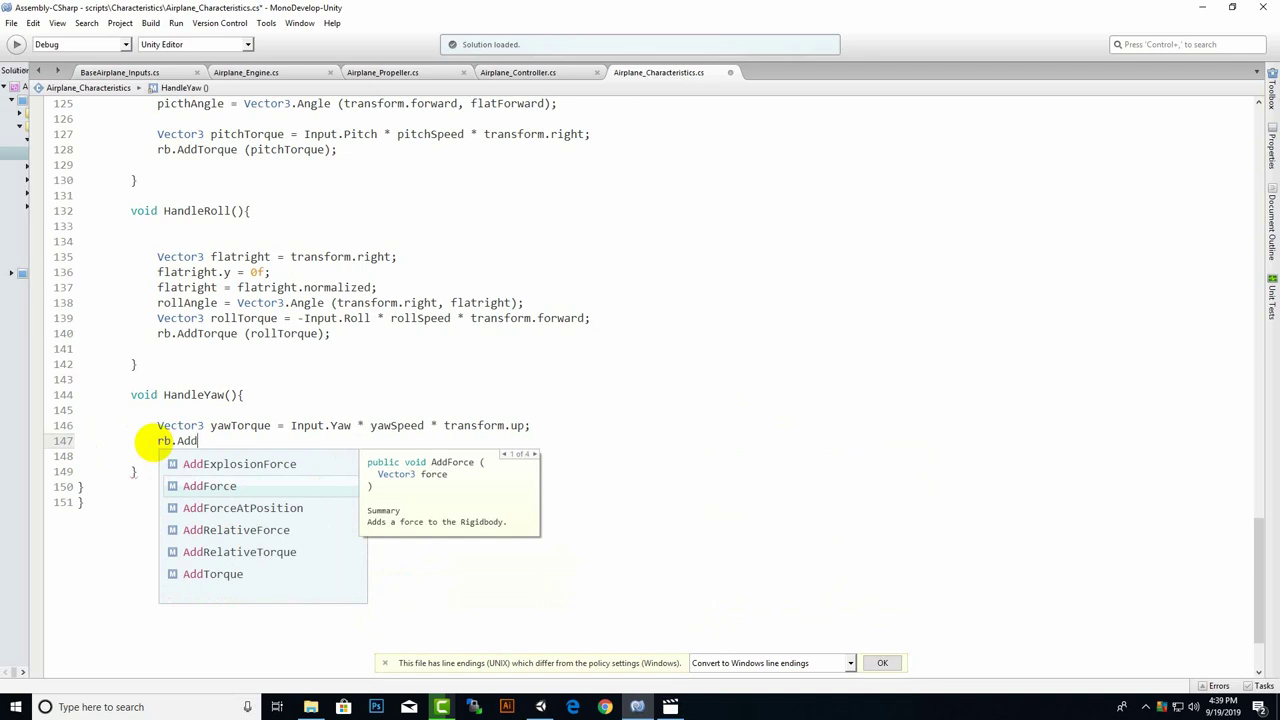
key(Up)
key(Down)
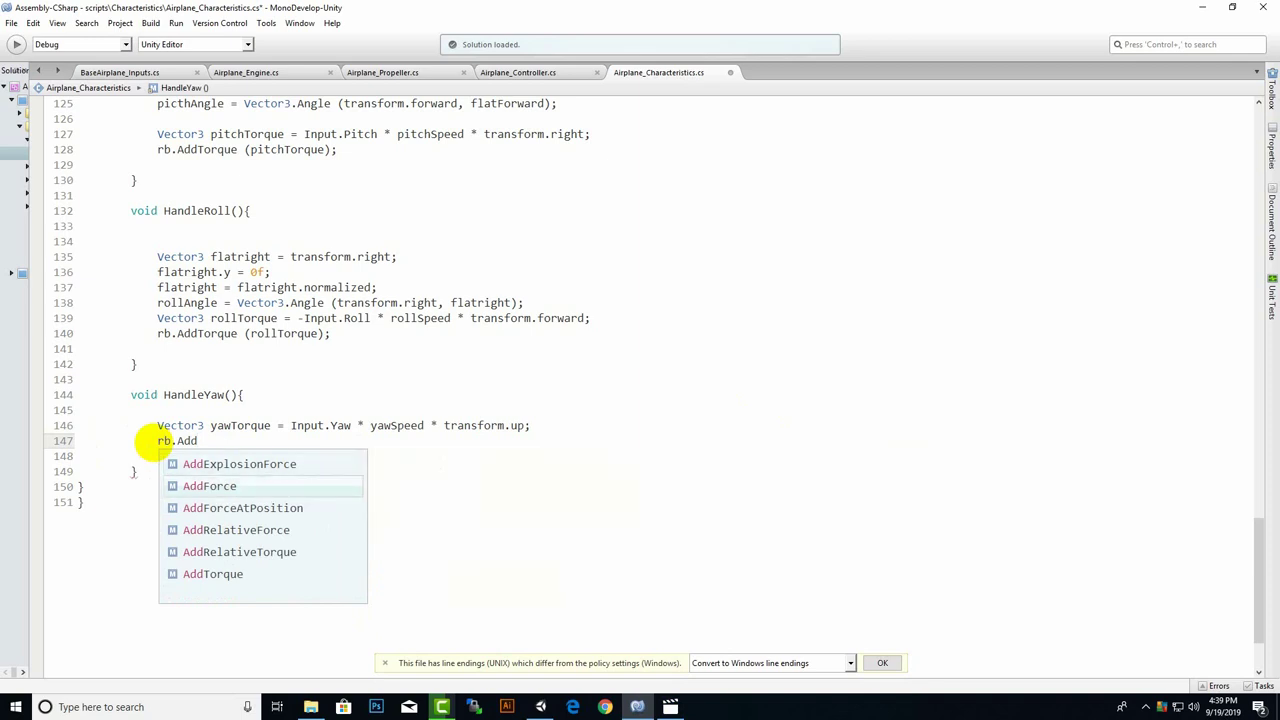
key(Down)
key(Down)
key(Down)
key(Down)
key(Return)
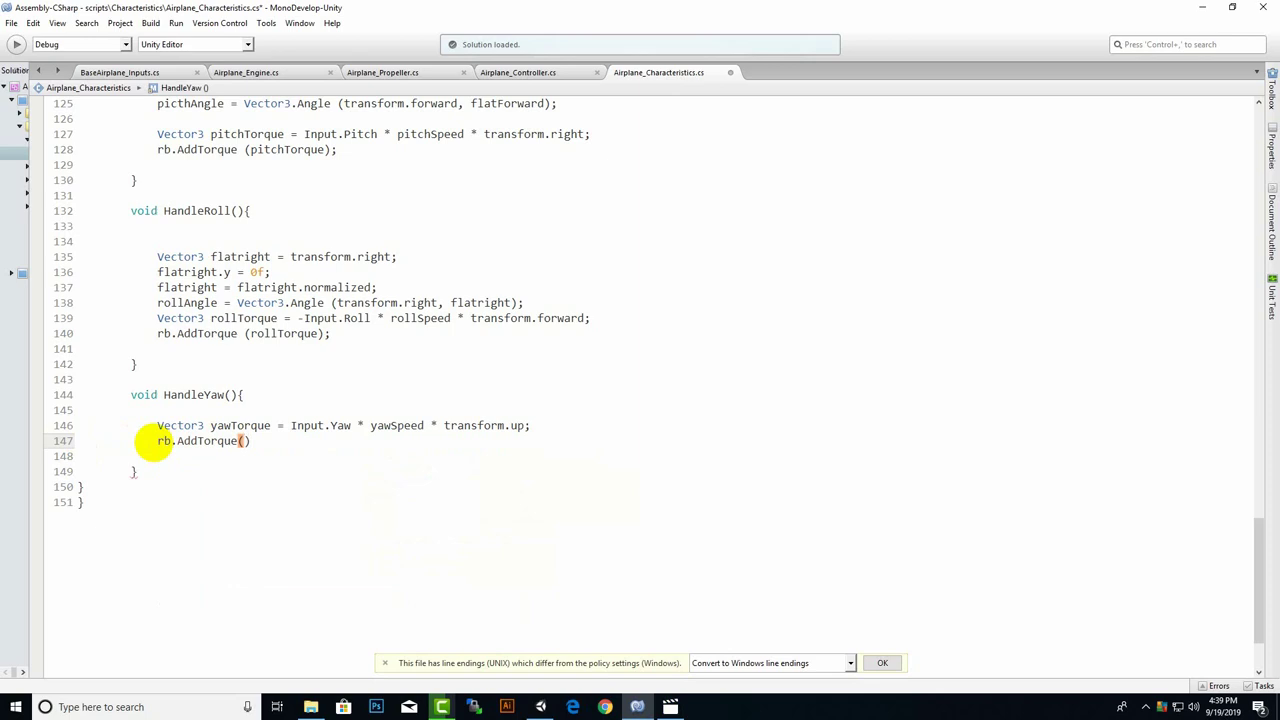
text(yaw)
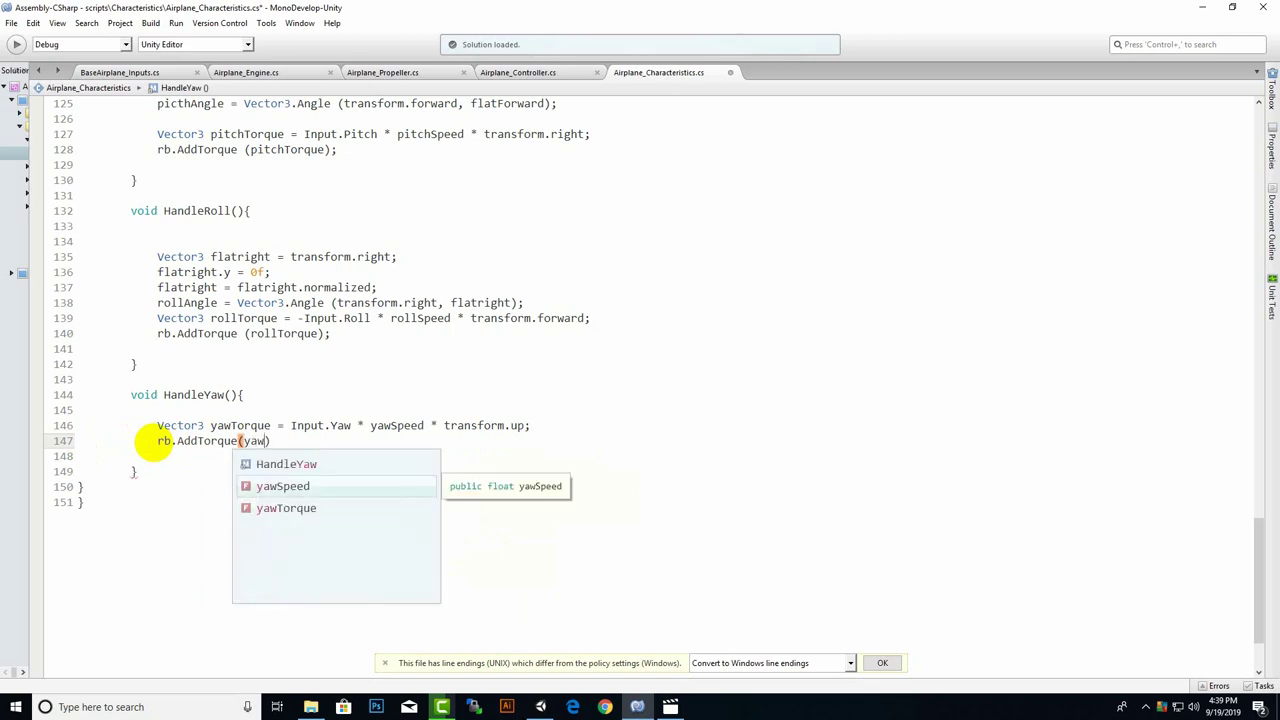
key(Down)
key(Return)
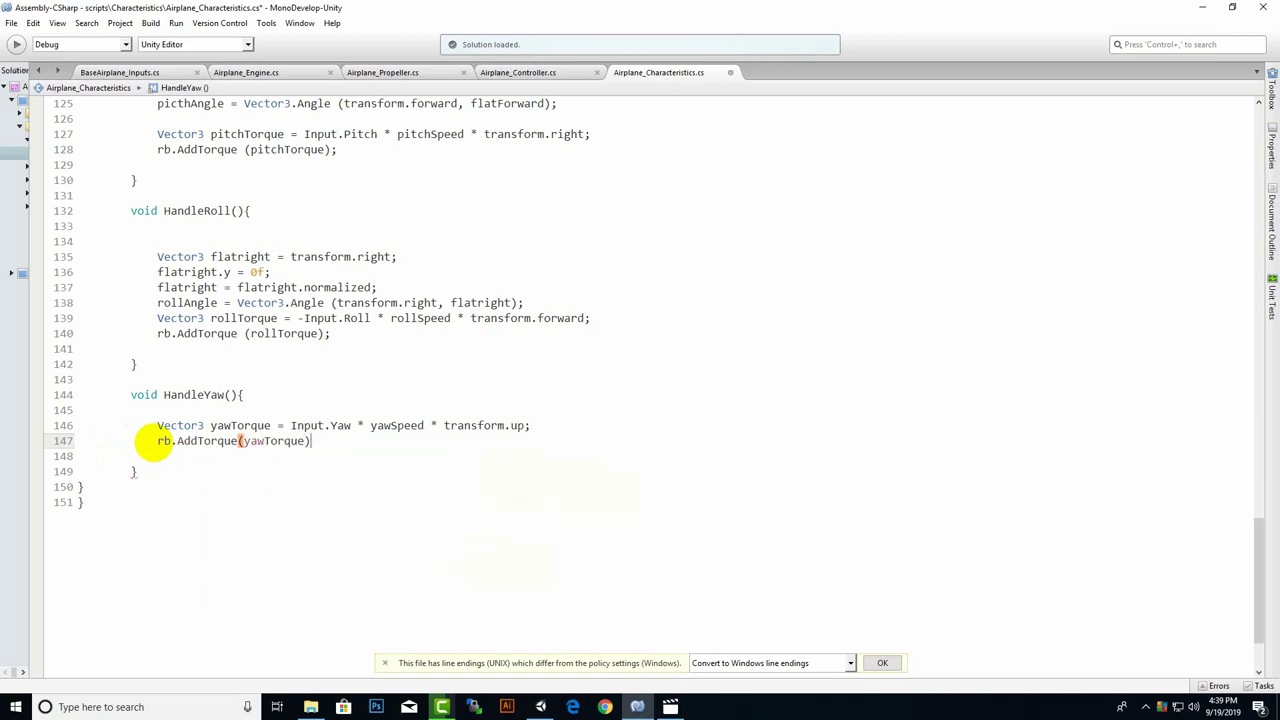
text(;)
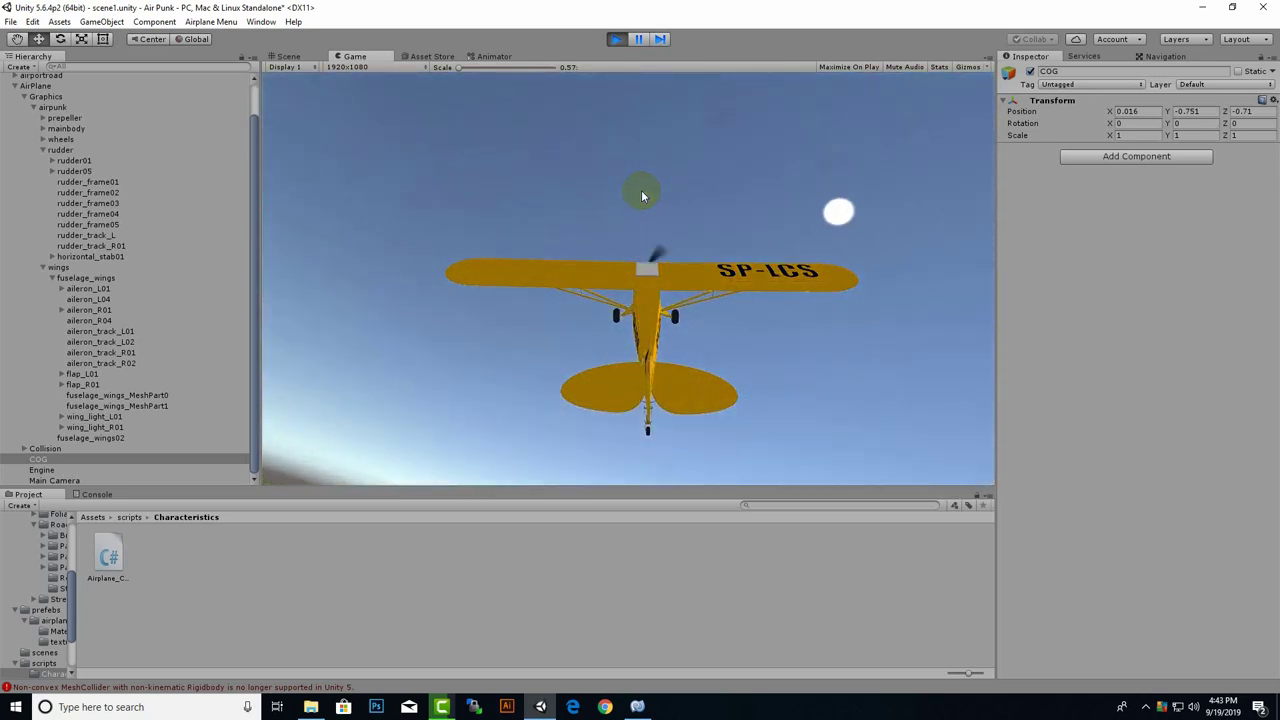
Stop Play mode, then zoom out and orbit to a low angled view of the reset plane.
click(614, 39)
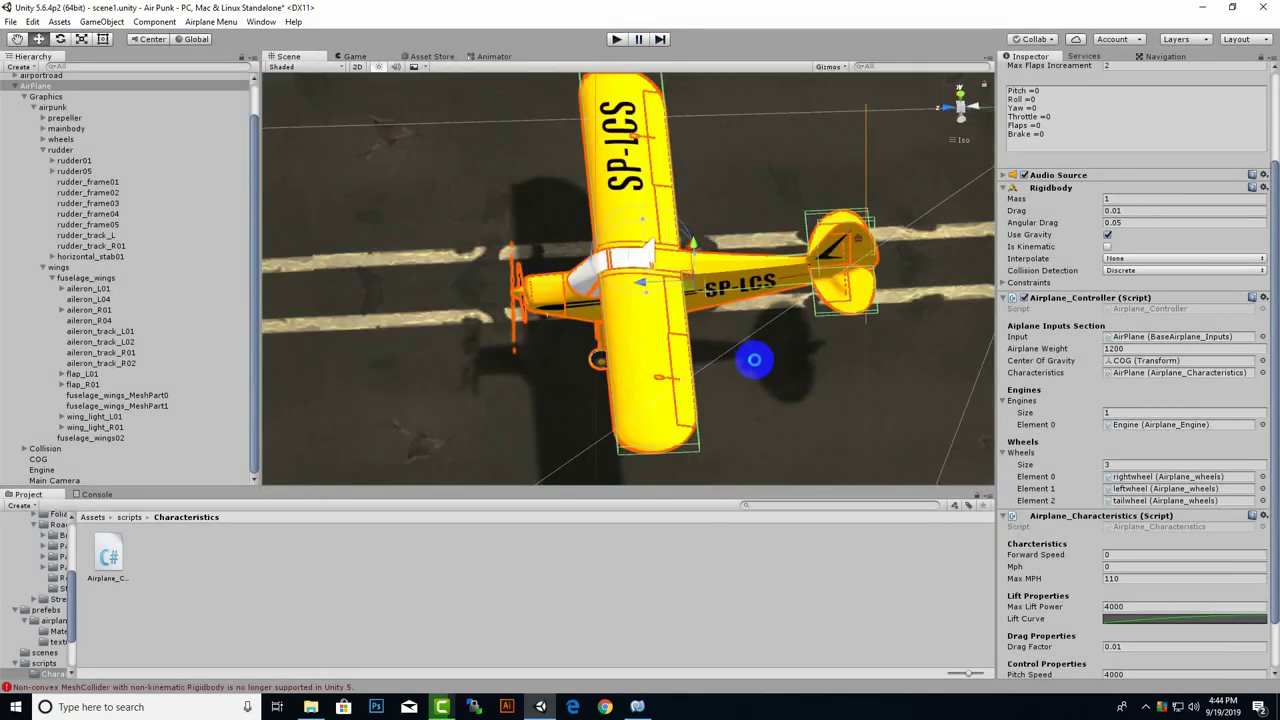
scroll(754, 360, down, 2)
scroll(743, 393, down, 1)
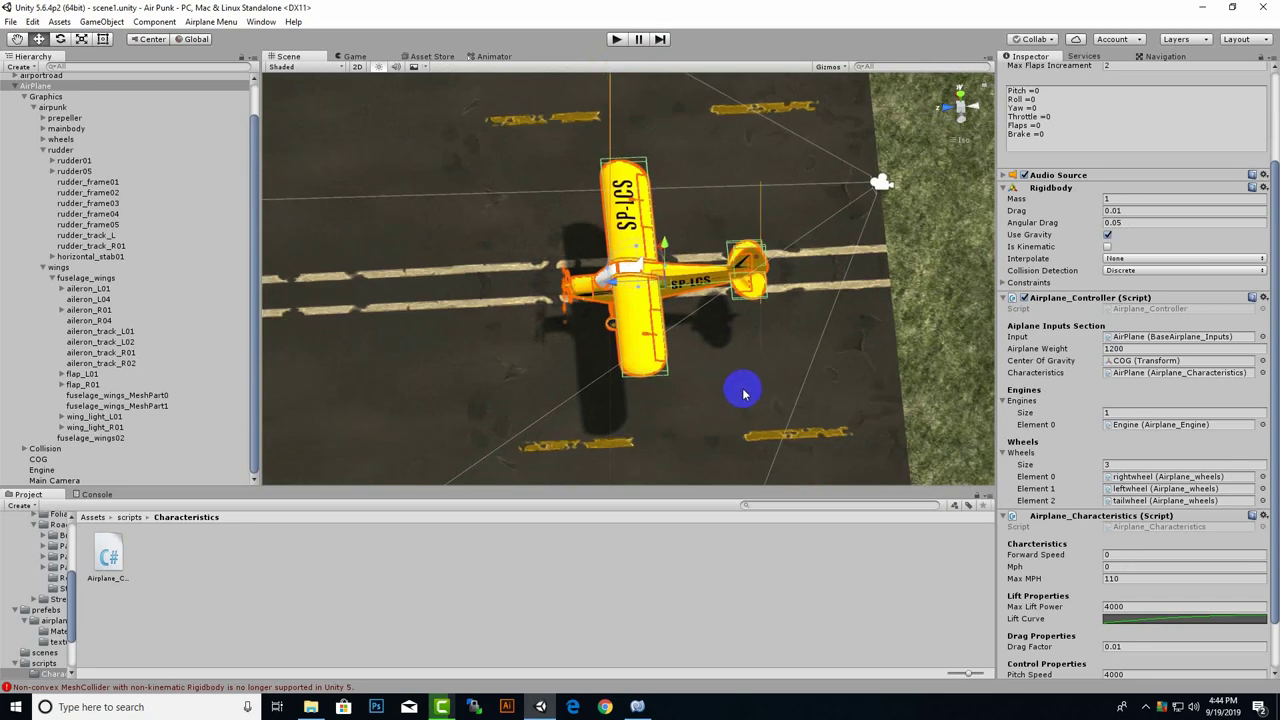
mouse_move(743, 393)
alt+mouse_down()
mouse_move(596, 236)
mouse_move(563, 253)
alt+mouse_up()
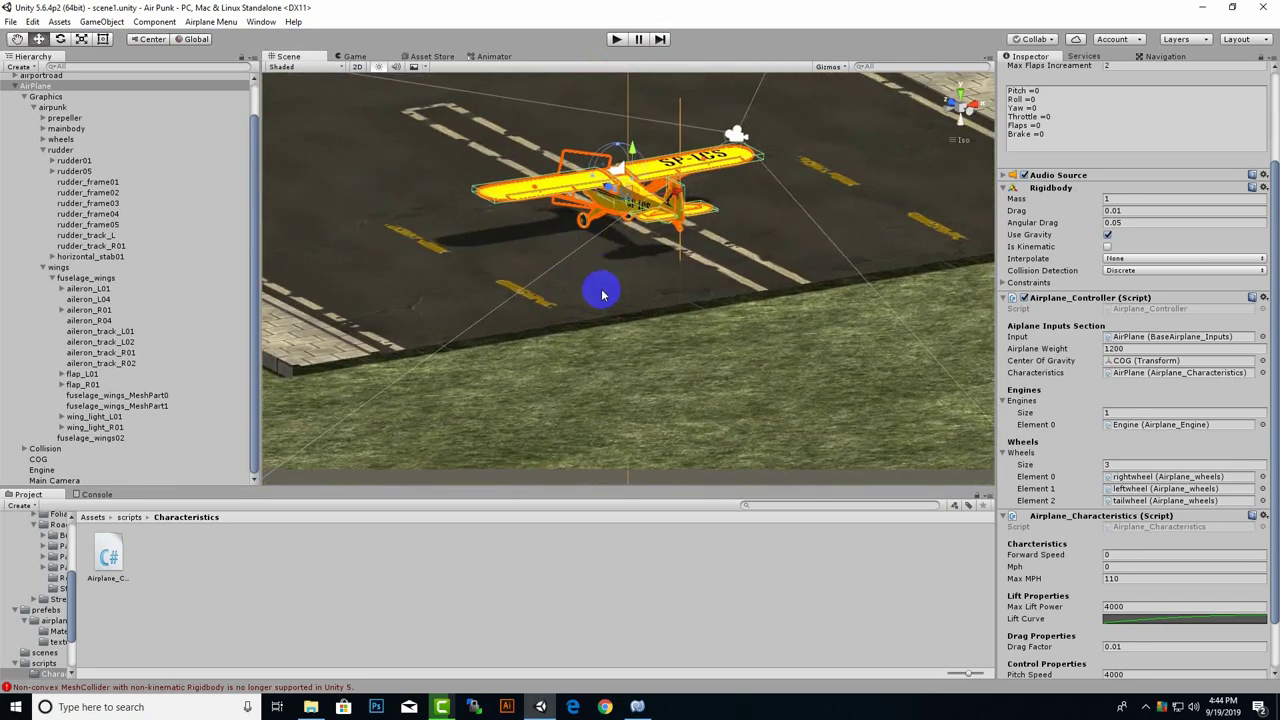
alt+drag(654, 329, 661, 361)
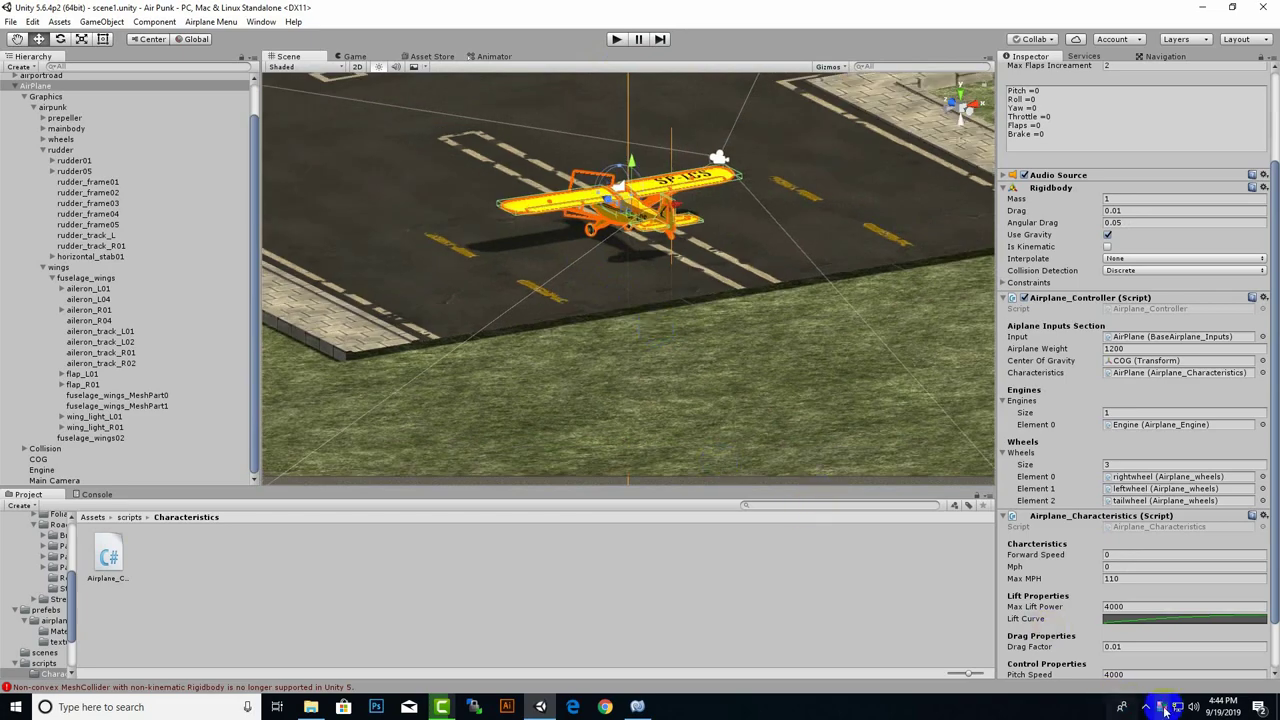